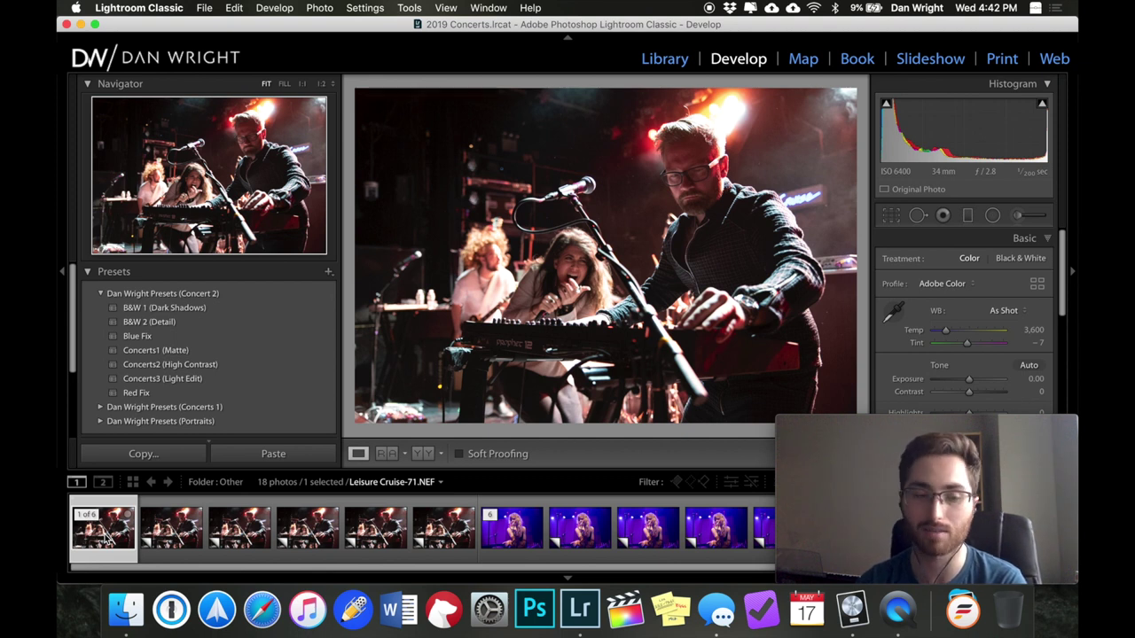
Step: Give Leisure Cruise-71's Copies 1–3 the Concerts3 (Light Edit), Concerts2 (High Contrast) and Concerts1 (Matte) looks
key("shift+Right")
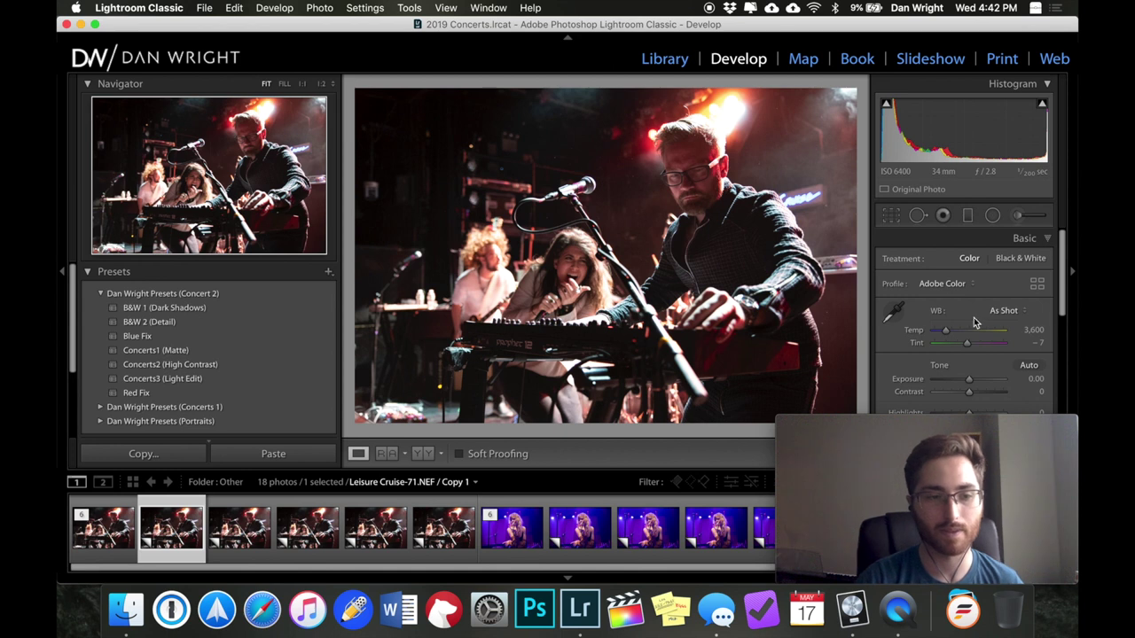
left_click(248, 379)
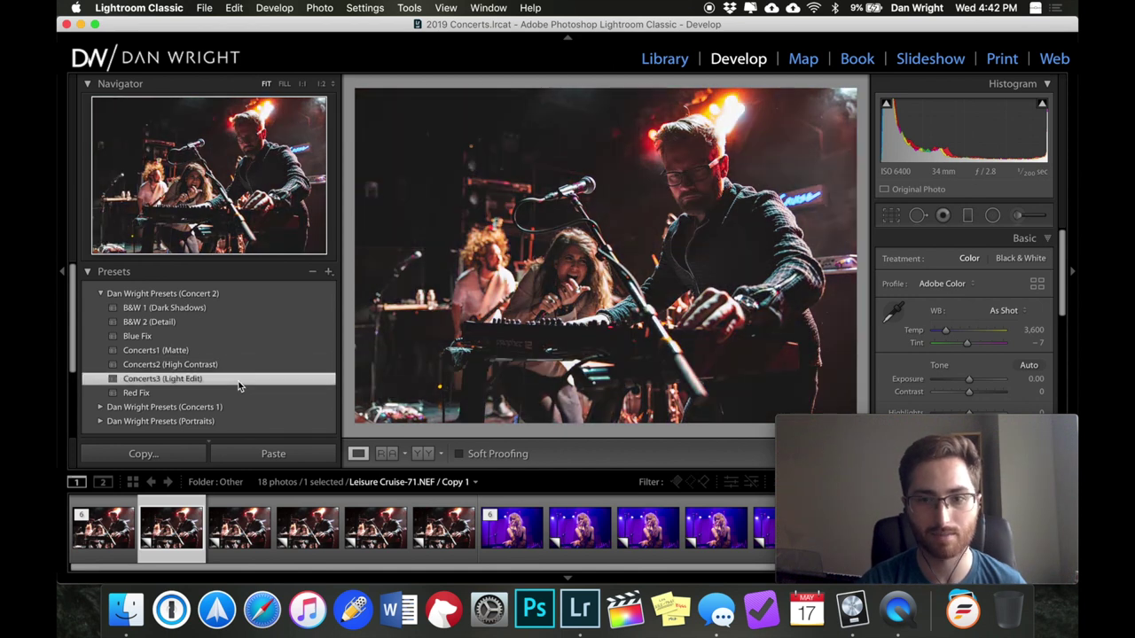
key("Right")
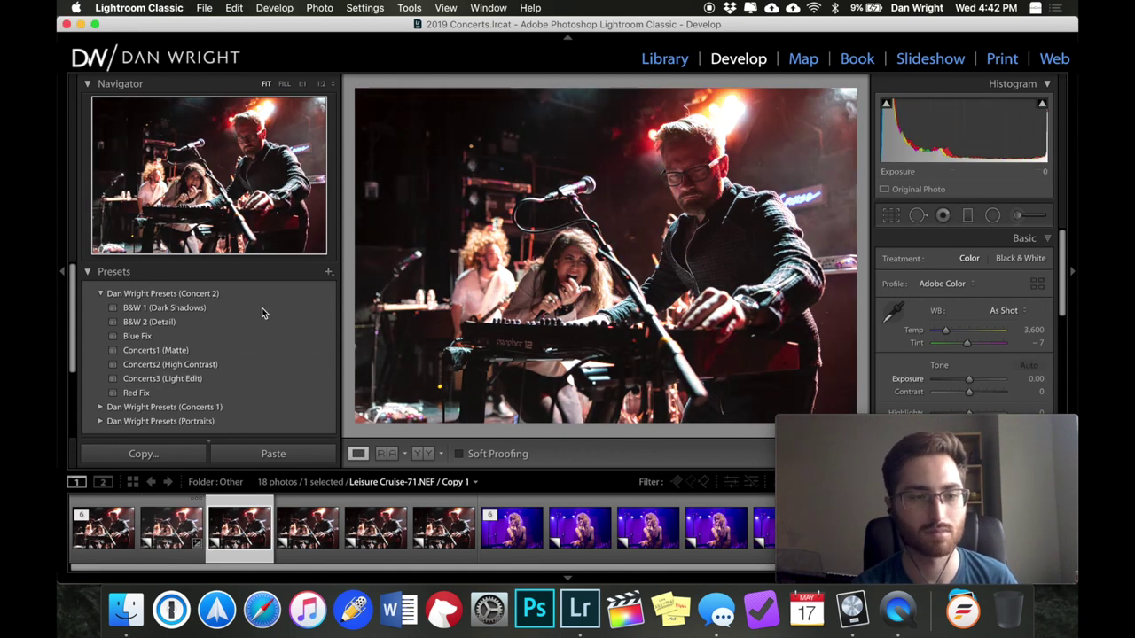
left_click(198, 366)
key("Right")
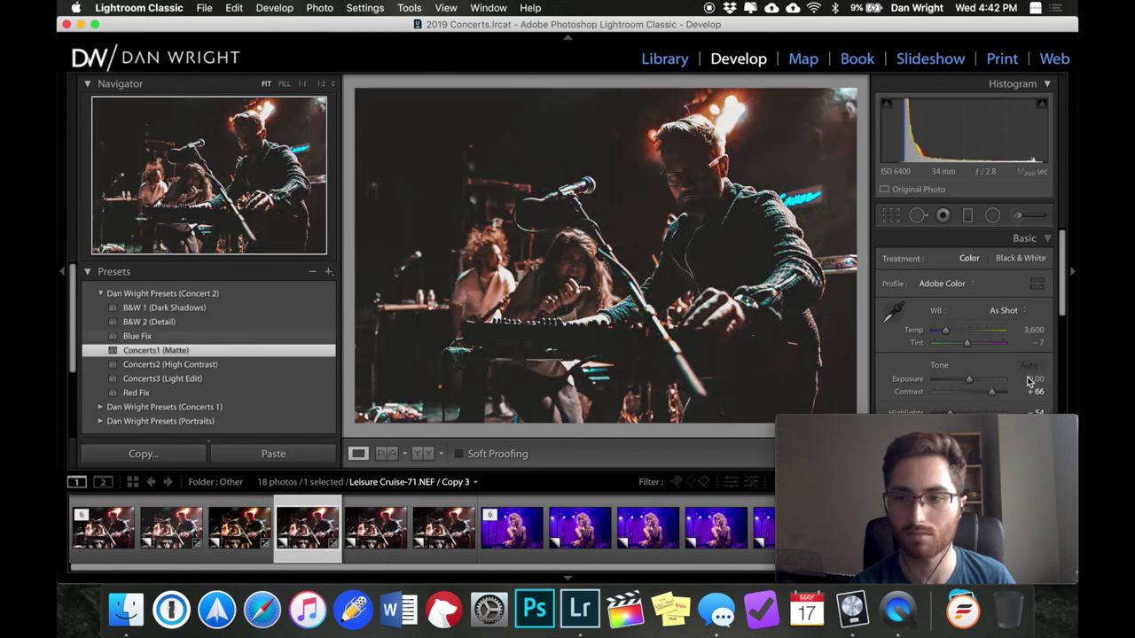
left_click_drag(966, 381, 982, 381)
left_click(965, 216)
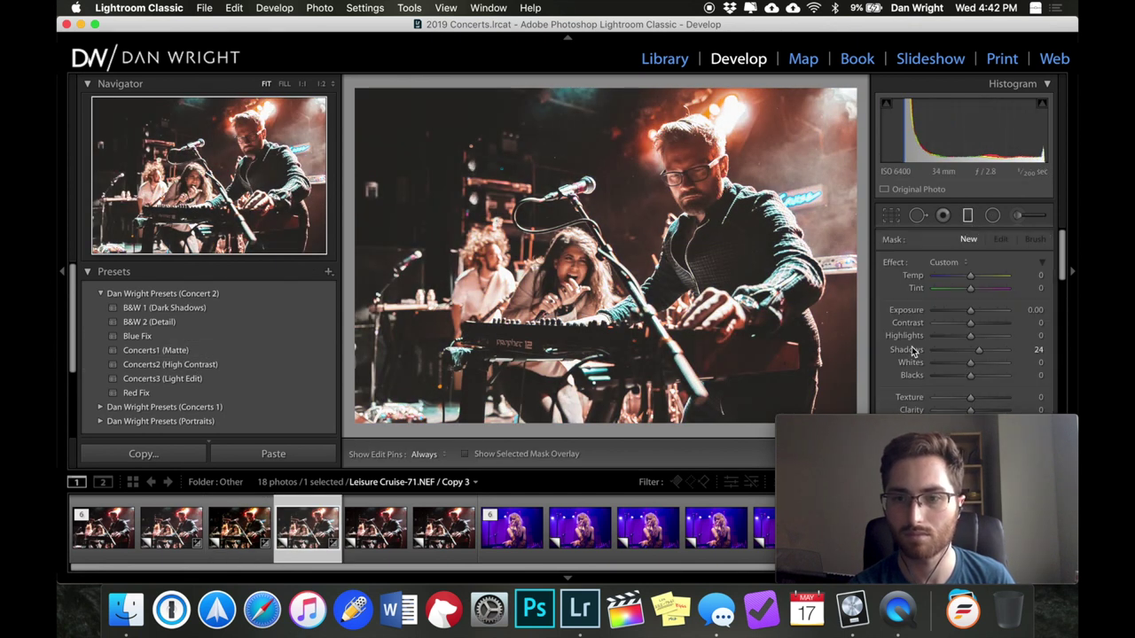
Step: Apply B&W 2 (Detail) to Copy 4 and B&W 1 (Dark Shadows) to Copy 5, with exposure +1.65
key("Right")
left_click(267, 323)
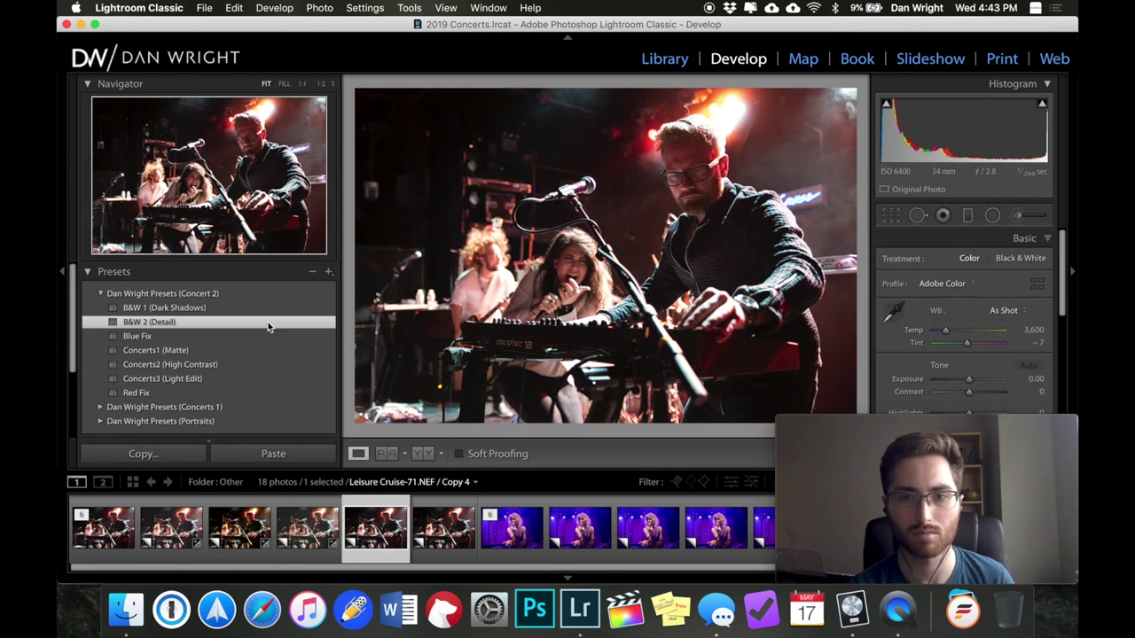
key("Right")
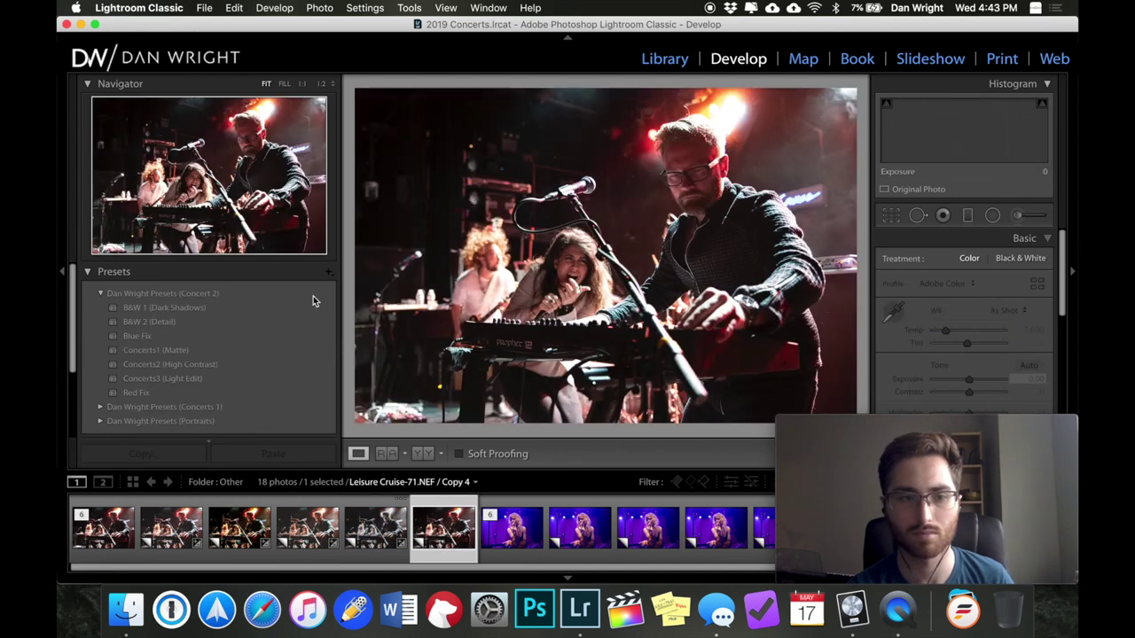
left_click(287, 307)
left_click_drag(970, 383, 981, 381)
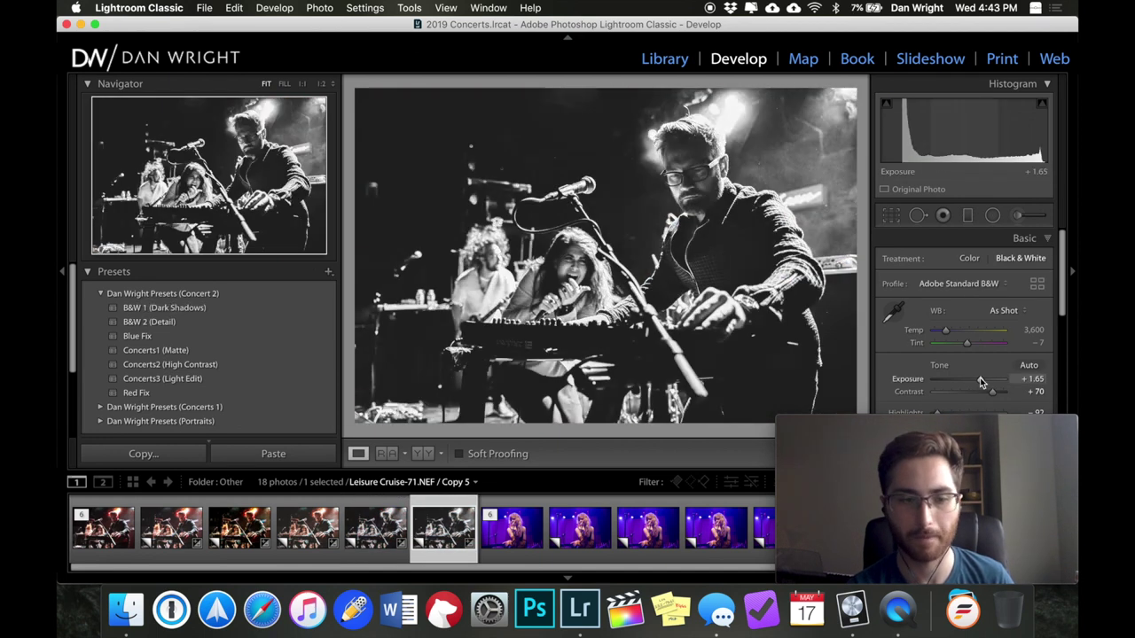
left_click(115, 544)
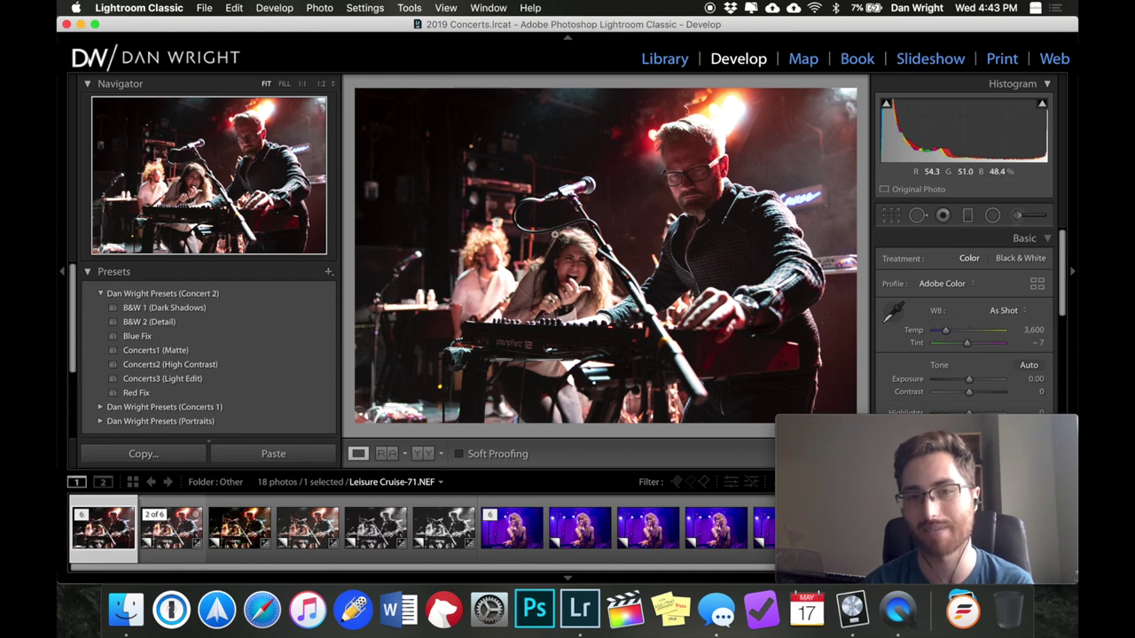
left_click(160, 549)
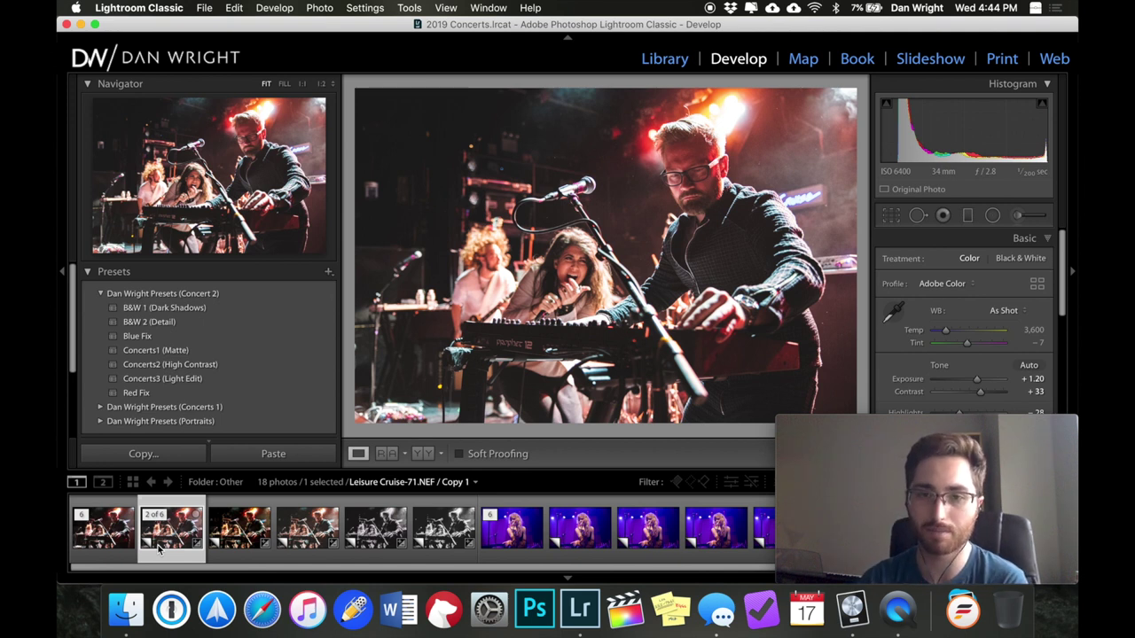
key("Right")
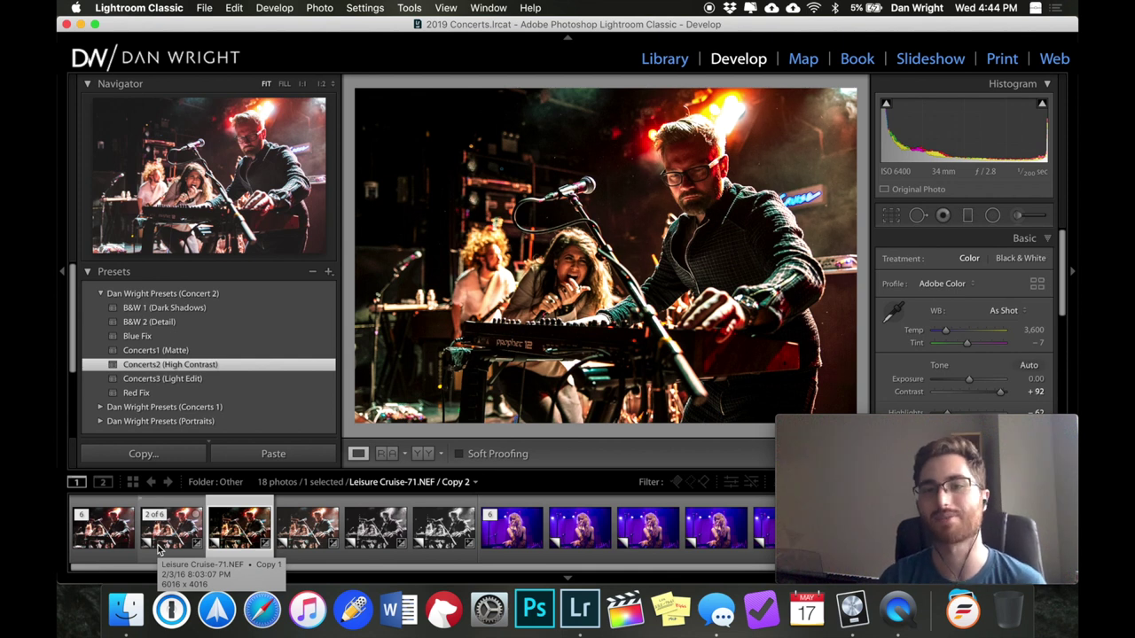
key("Right")
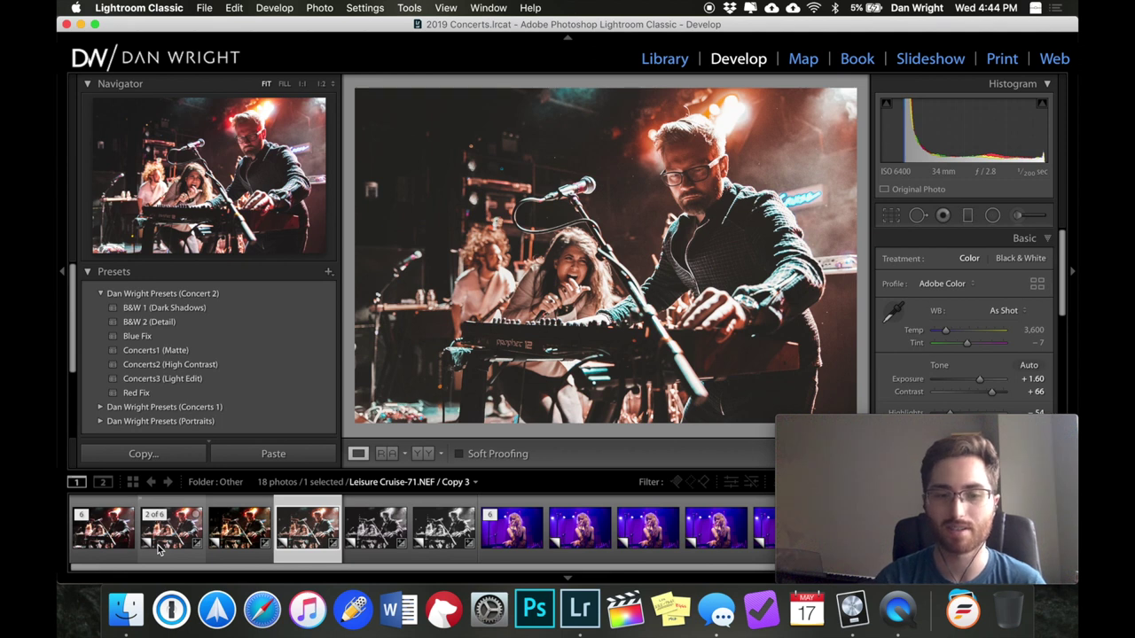
key("Right")
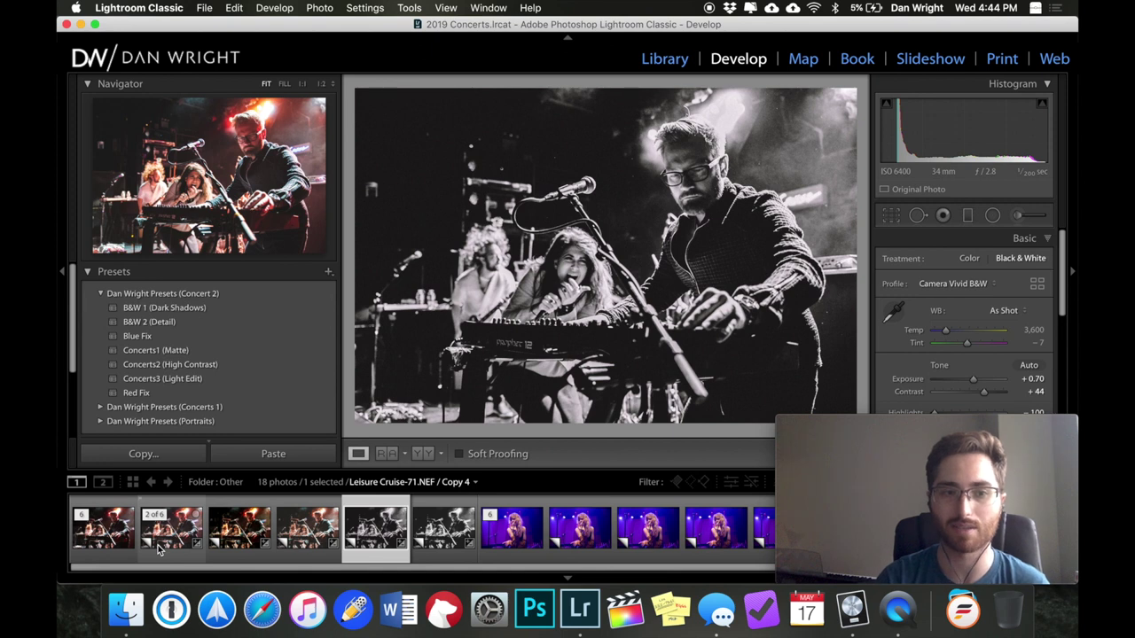
key("Right")
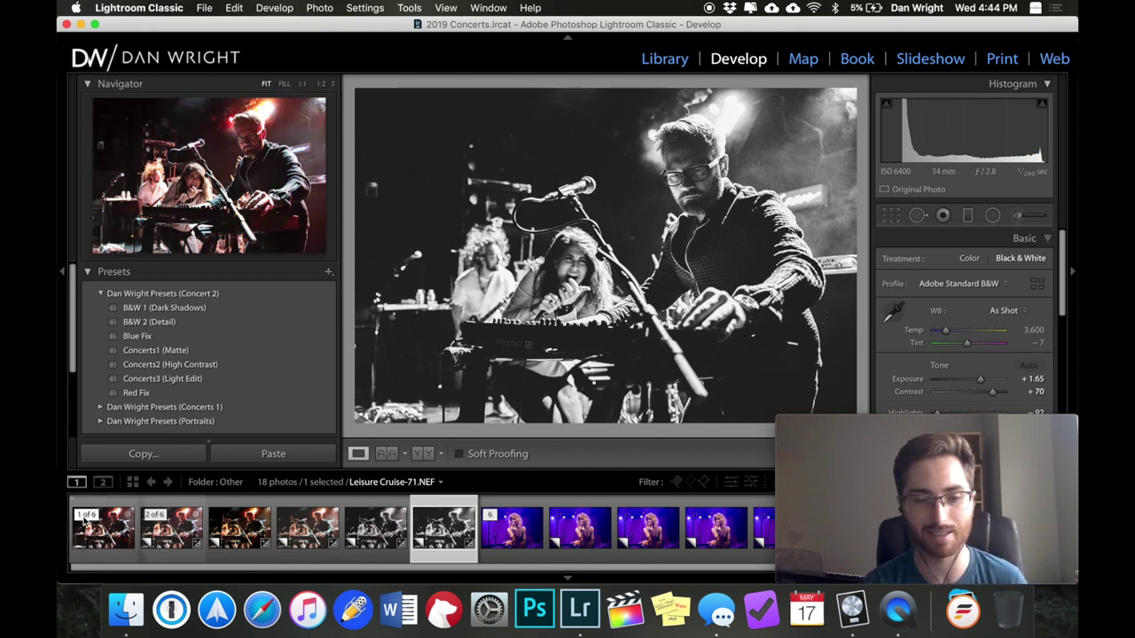
Step: Collapse the Leisure Cruise stack and move to Copy 1 of the Machine Heart-26 singer photo
left_click(84, 518)
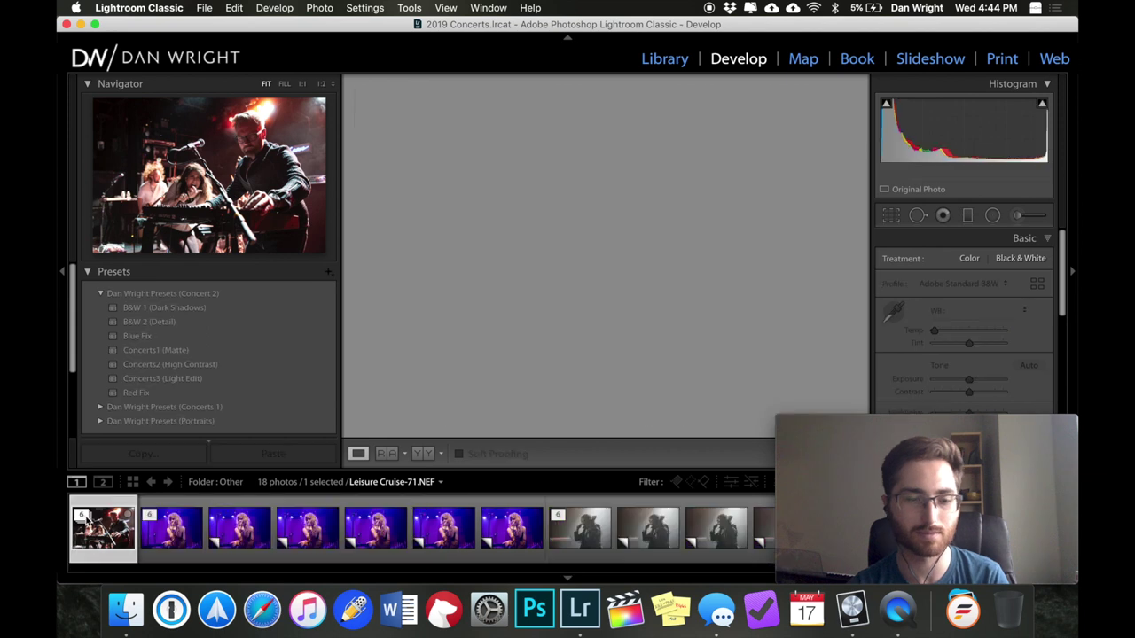
left_click(176, 543)
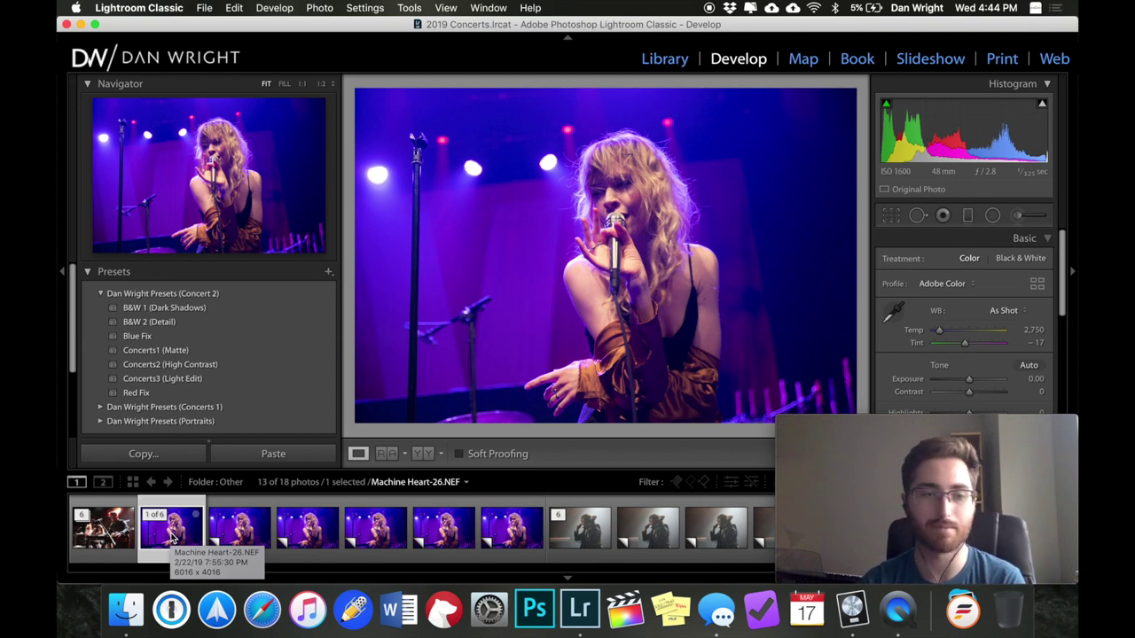
key("Right")
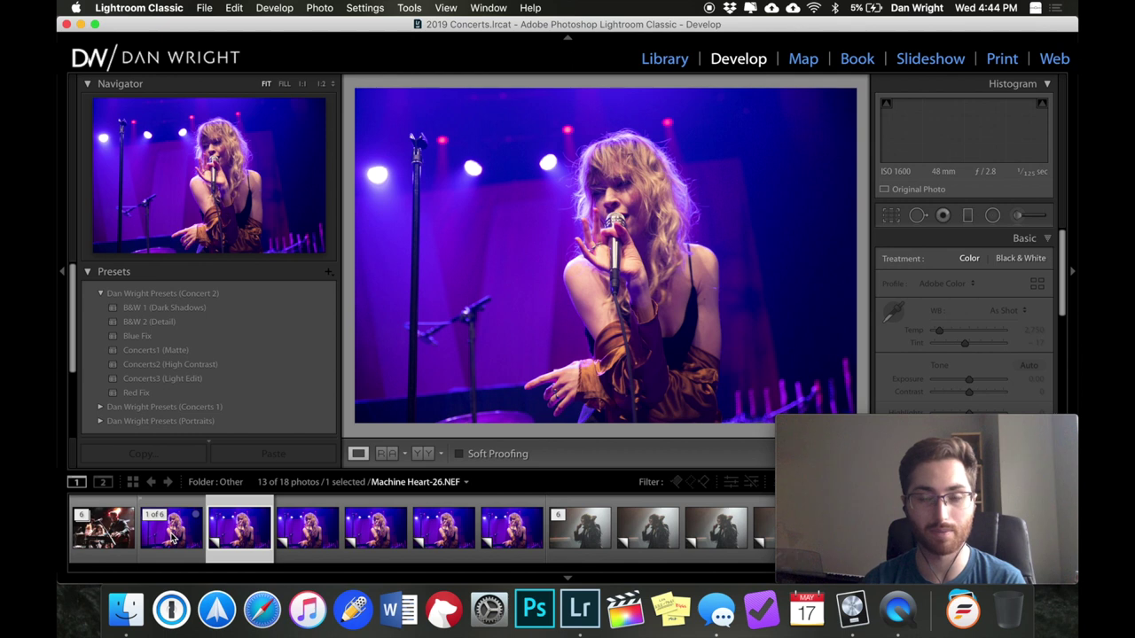
Step: Give Machine Heart-26's Copies 1–3 the Concerts3 (Light Edit), Concerts2 (High Contrast) and Concerts1 (Matte) looks
left_click(194, 380)
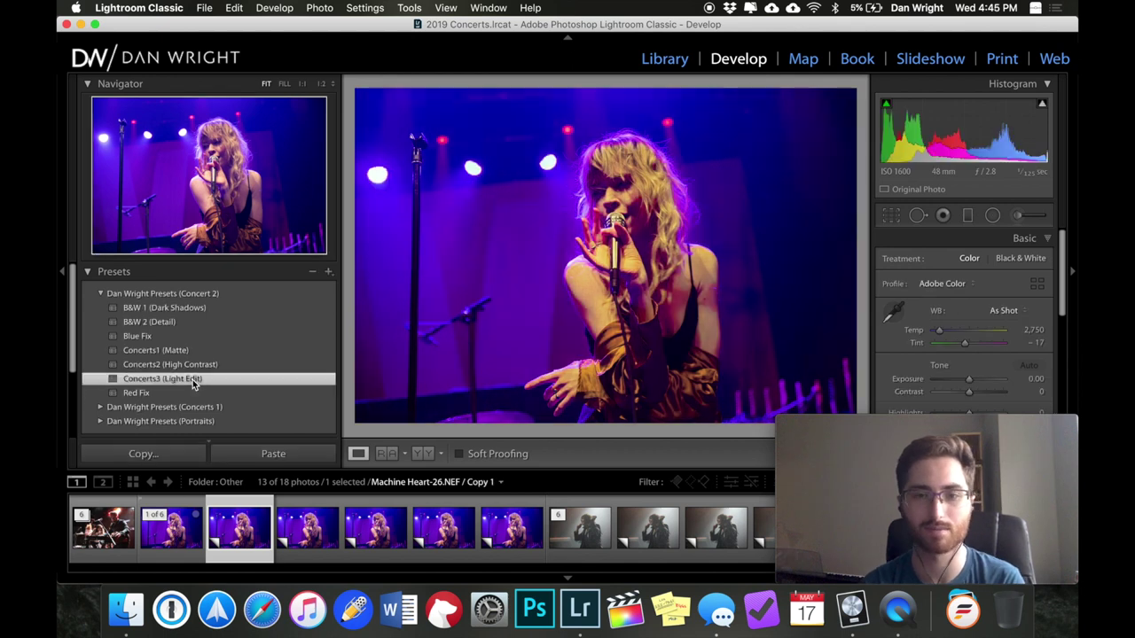
key("Right")
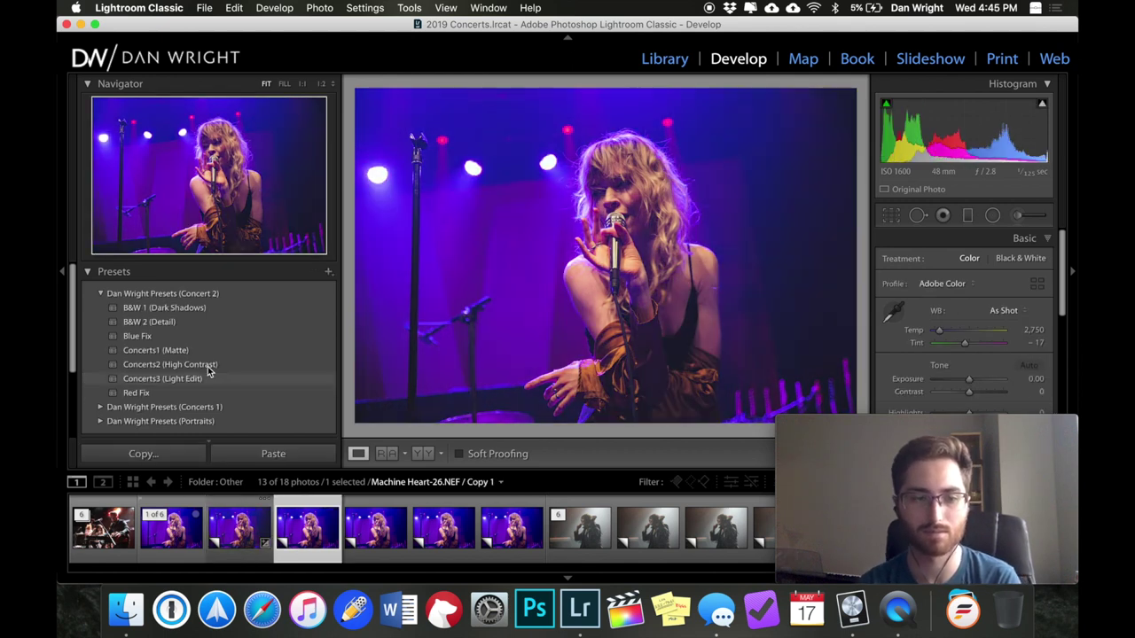
left_click(210, 372)
left_click(1028, 378)
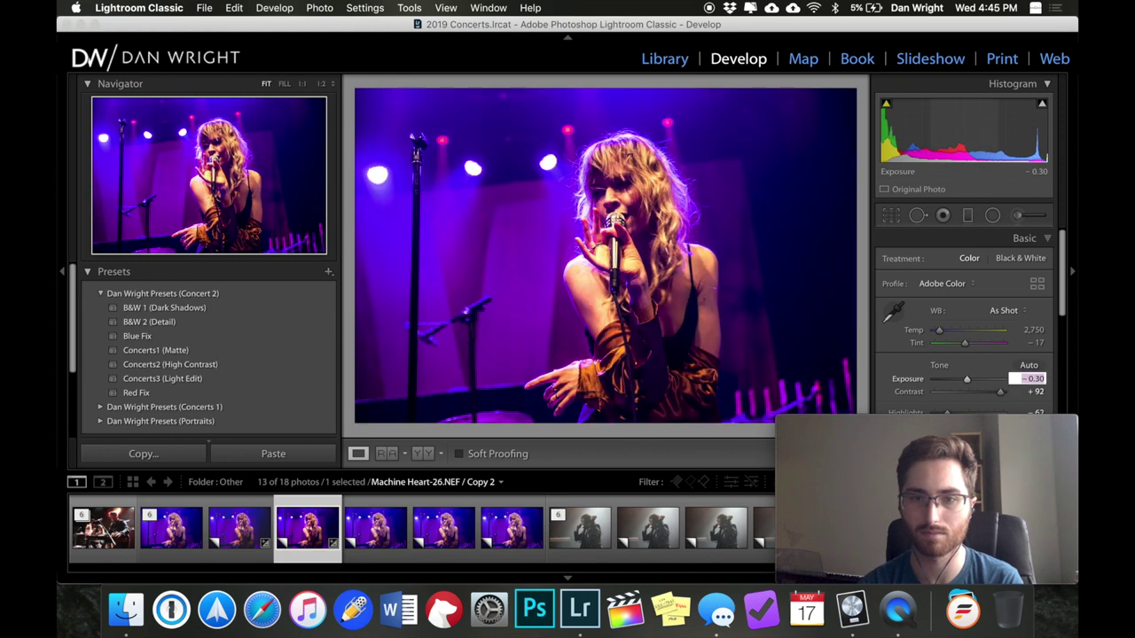
key("Right")
left_click(286, 352)
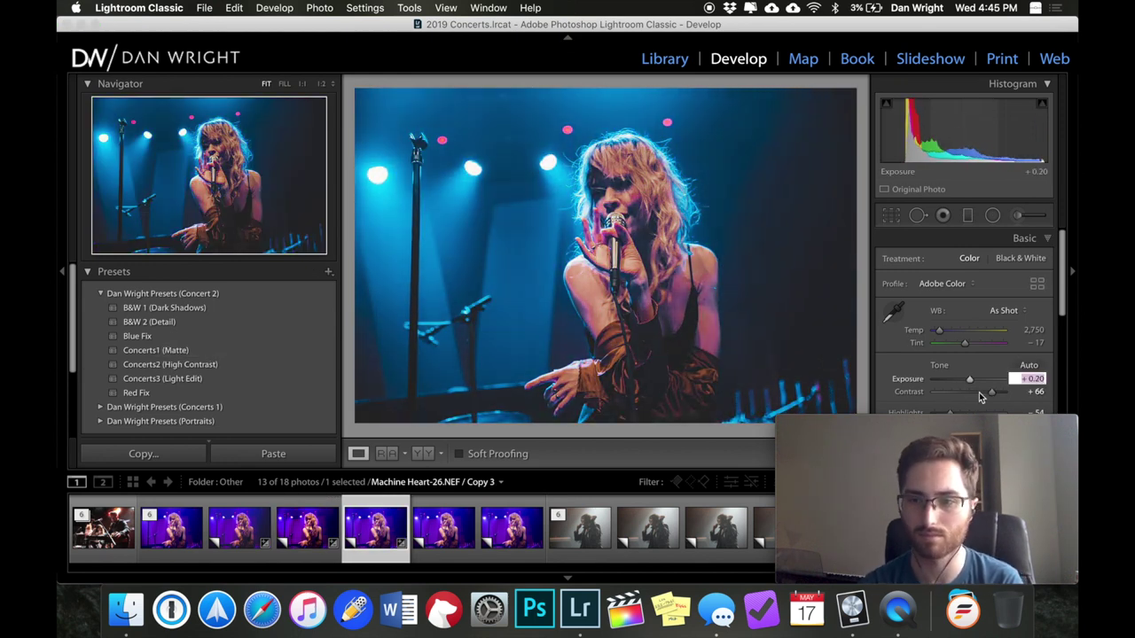
Step: Apply B&W 2 (Detail) to Copy 4 with slightly darker exposure, then reselect the original photo
key("Right")
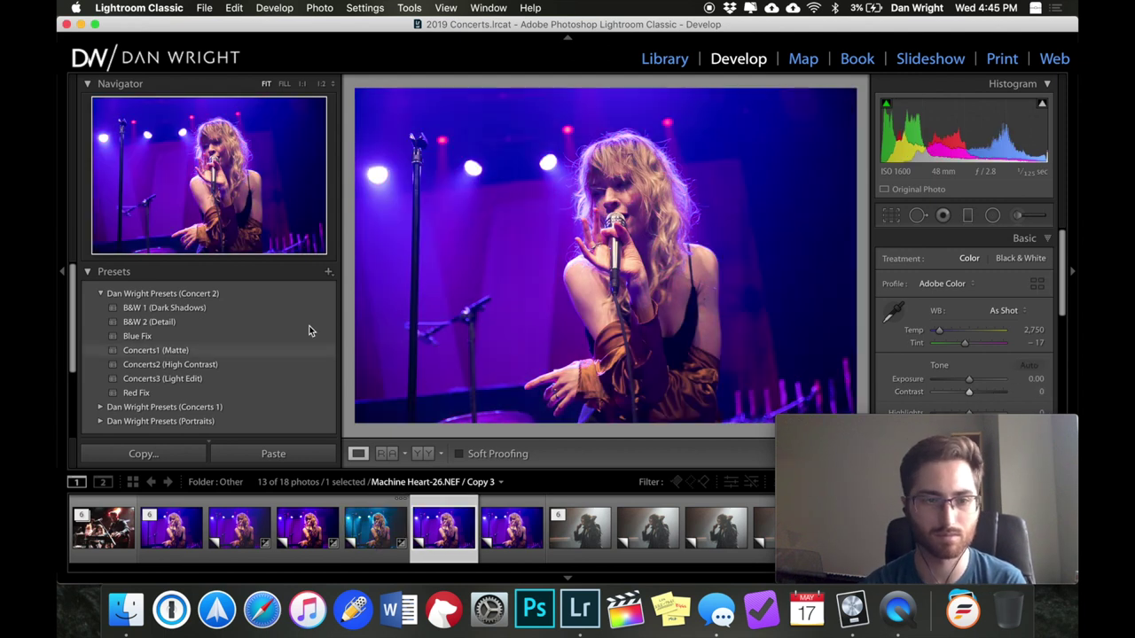
left_click(309, 323)
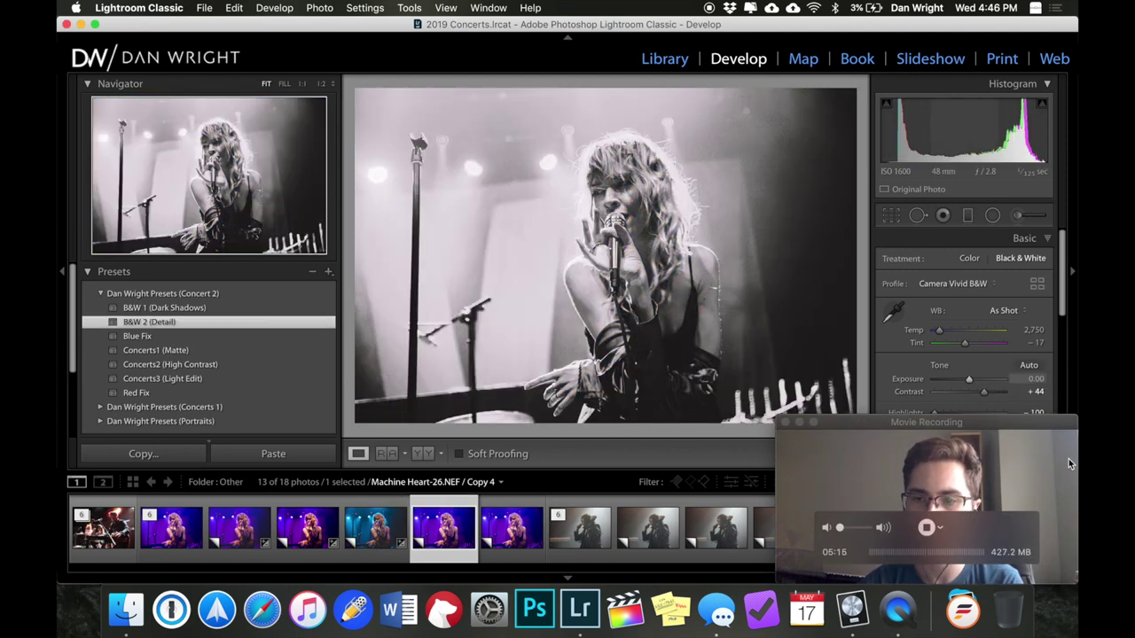
left_click(1035, 378)
left_click(164, 308)
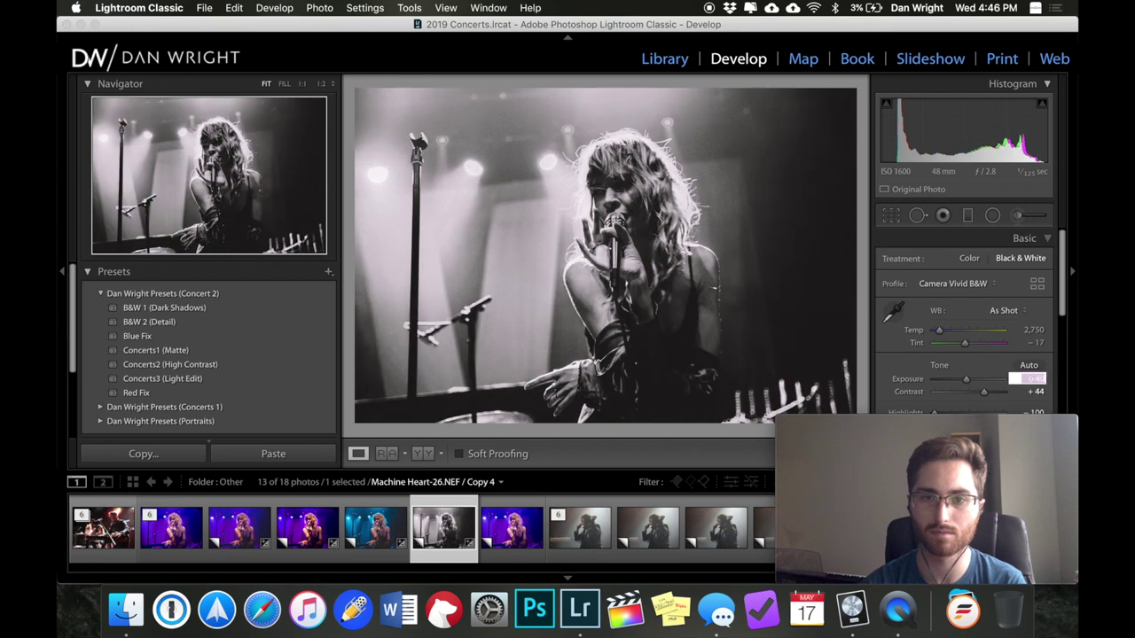
key("Right")
key("Right")
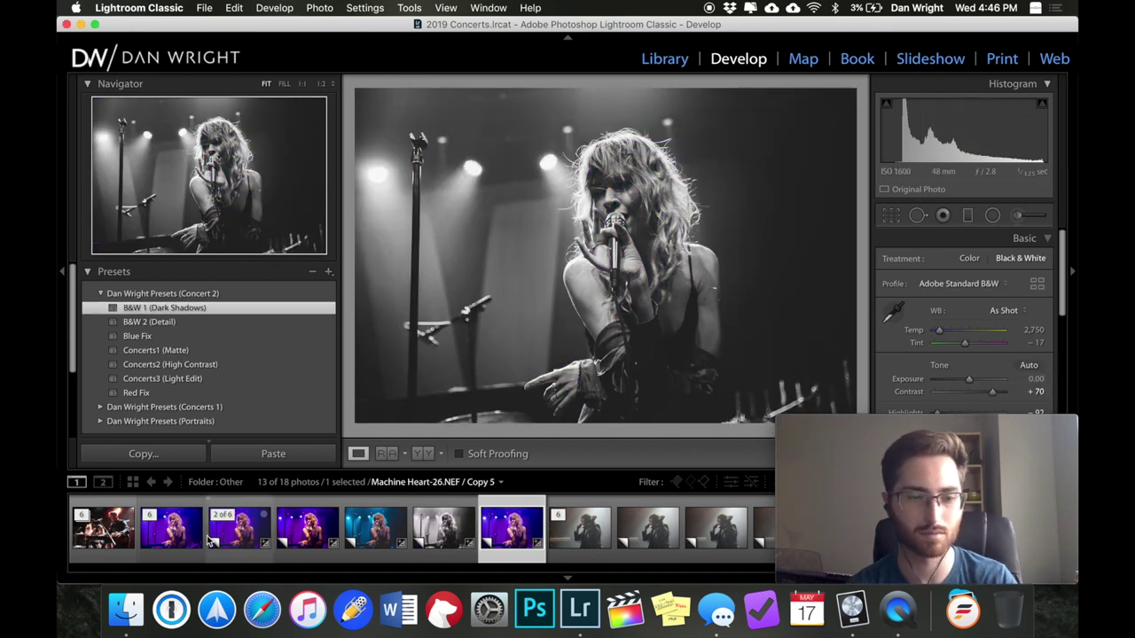
left_click(177, 536)
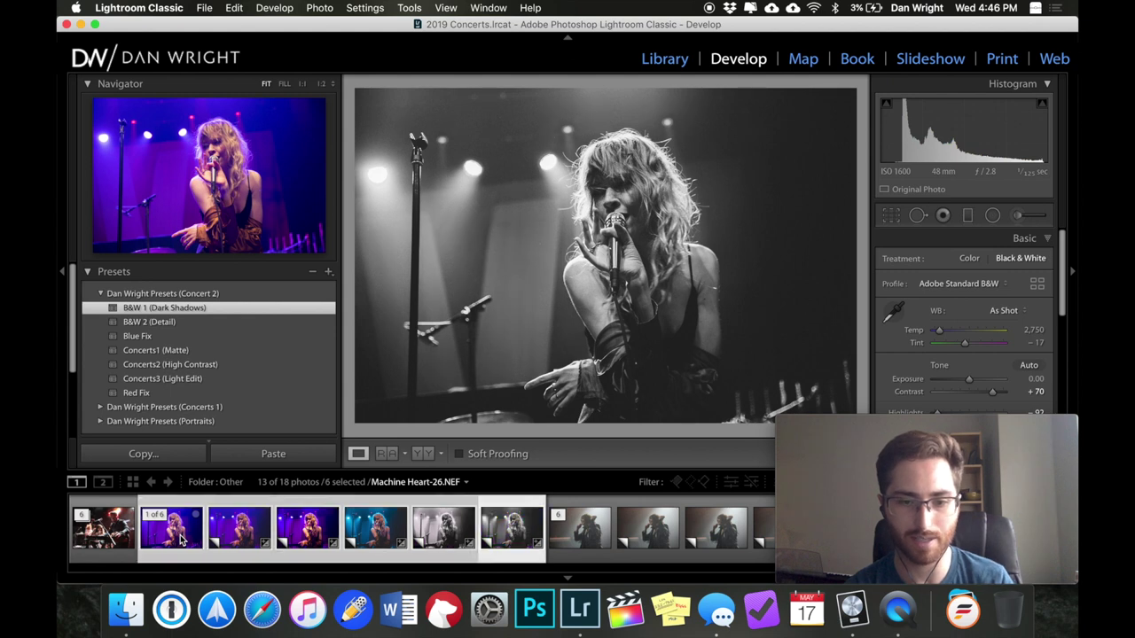
Step: Tighten the crop in from the top-left corner and narrow the selection to a single photo
left_click(890, 214)
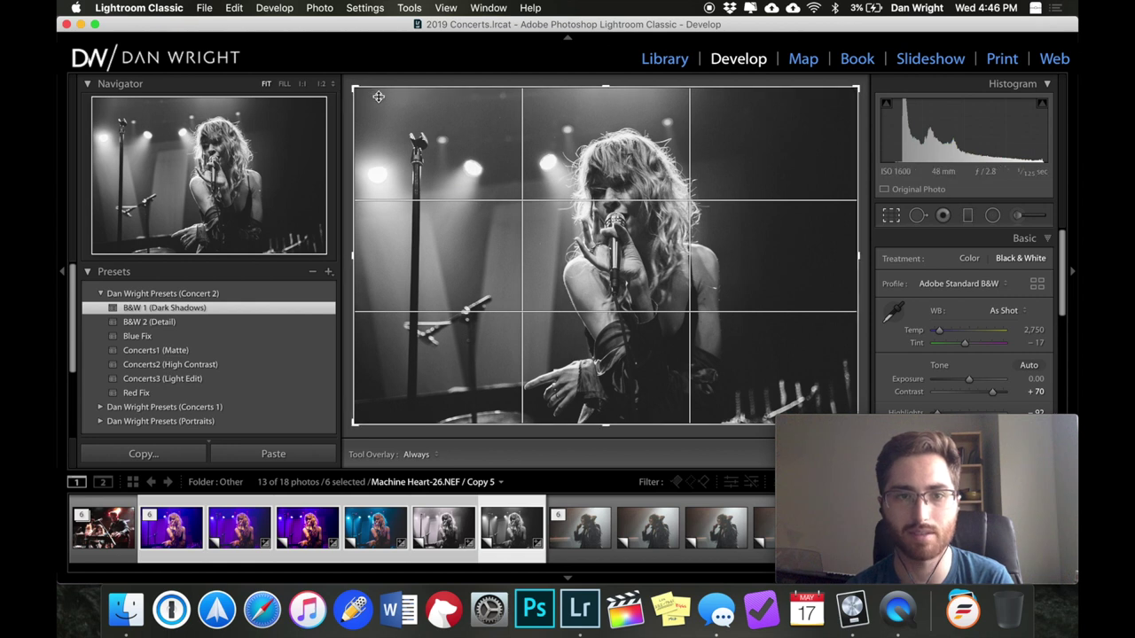
left_click_drag(390, 107, 394, 110)
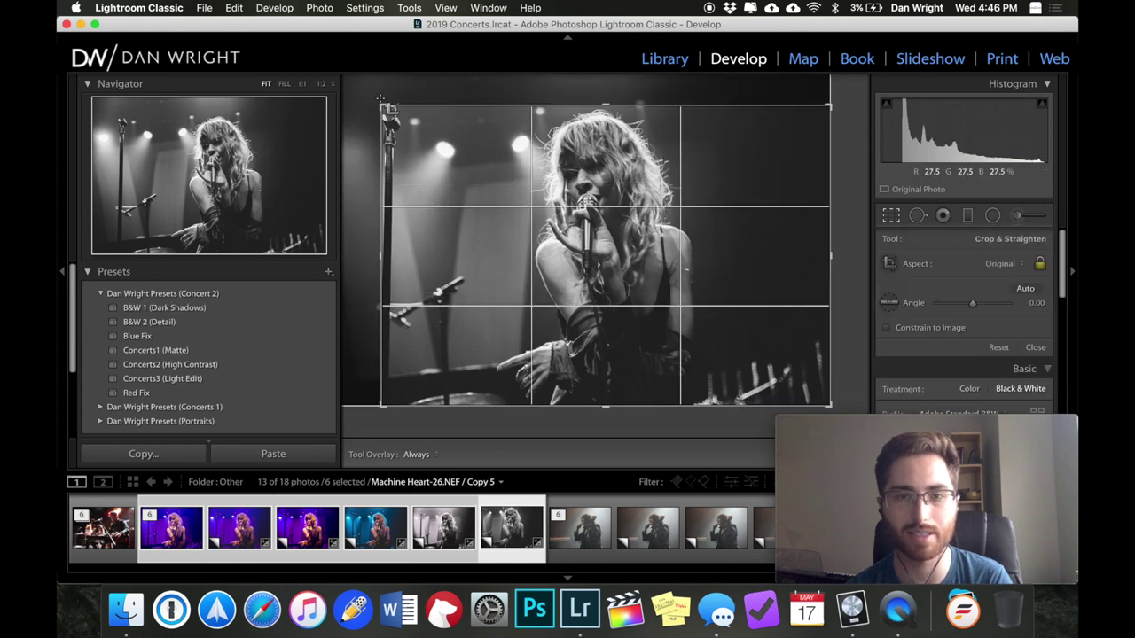
double_click(523, 249)
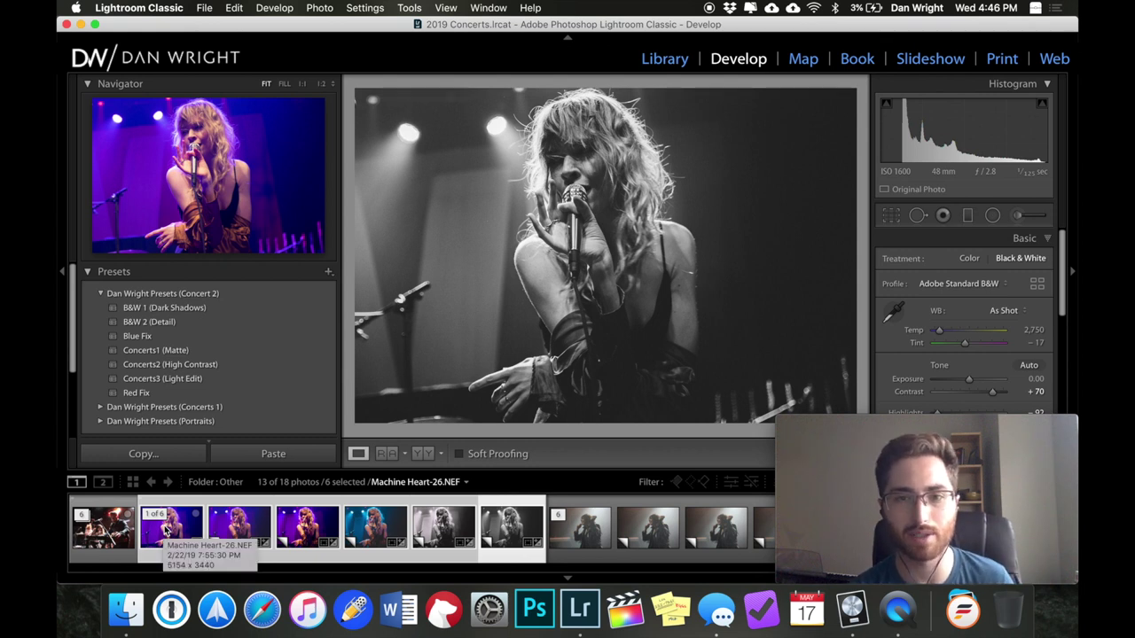
left_click(165, 529, "super")
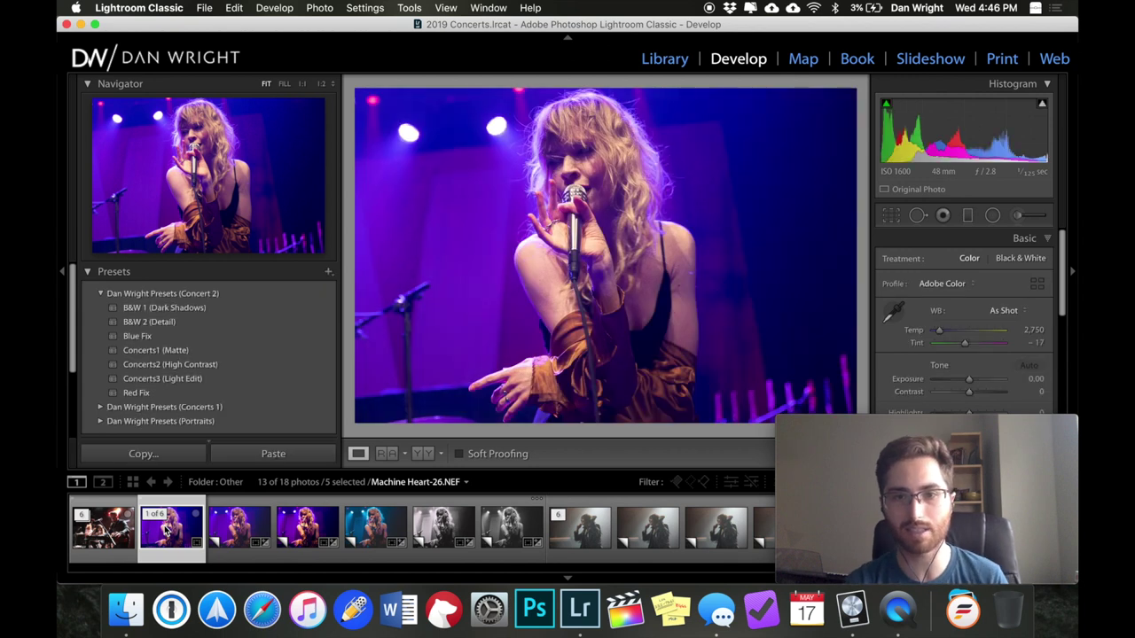
left_click(165, 529)
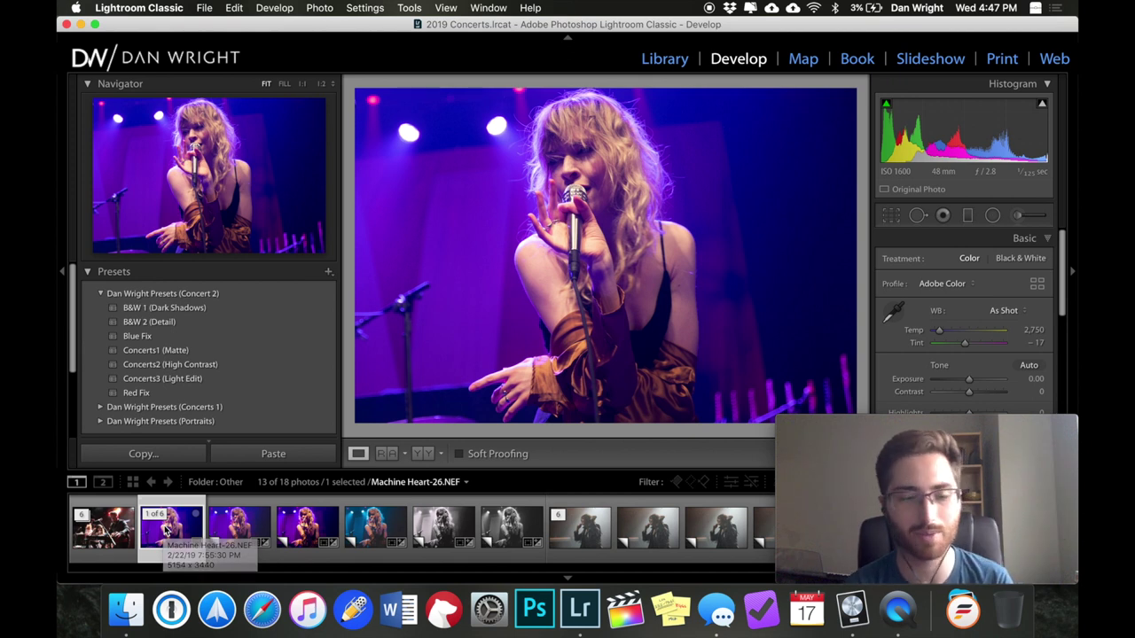
Step: Review Machine Heart-26's original and Copies 1–5 in turn, ending back on the original
key("Right")
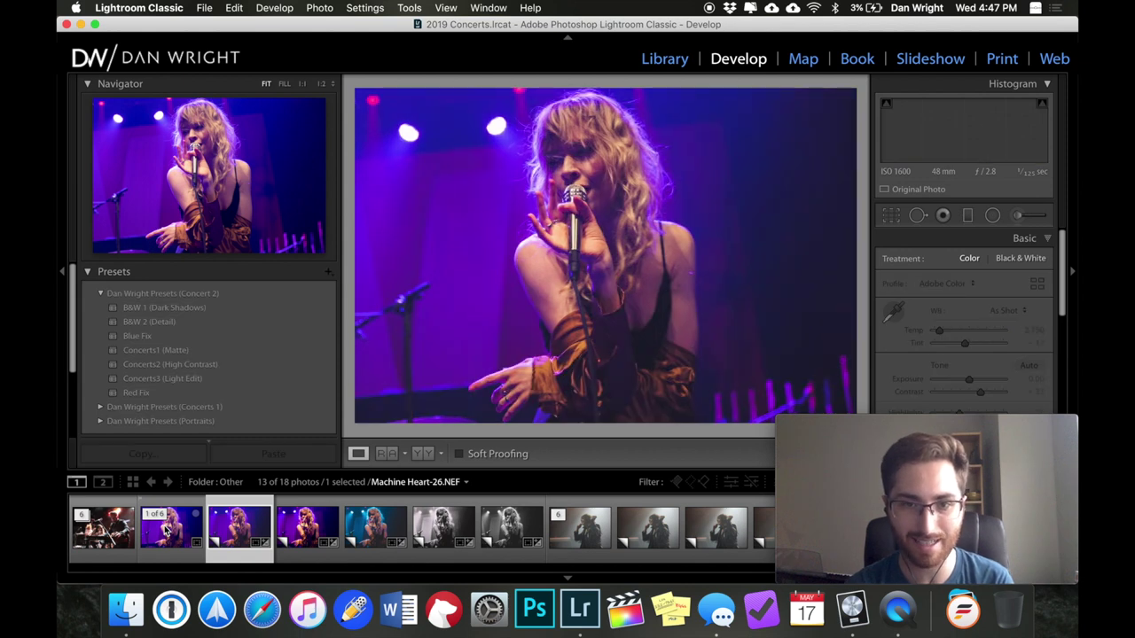
left_click(165, 530)
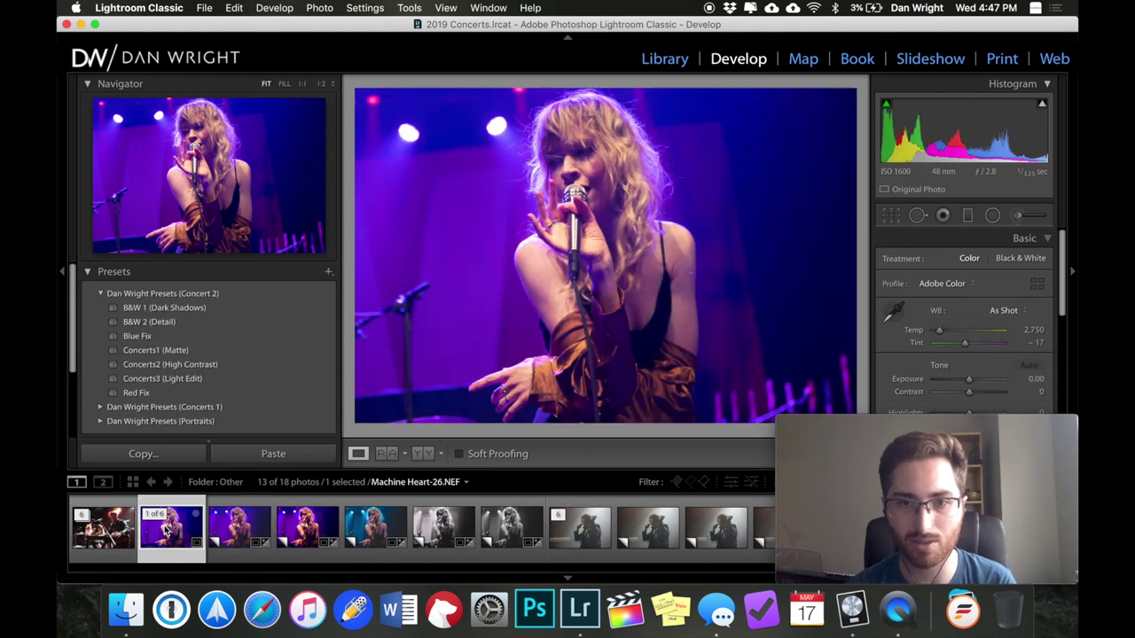
key("Right")
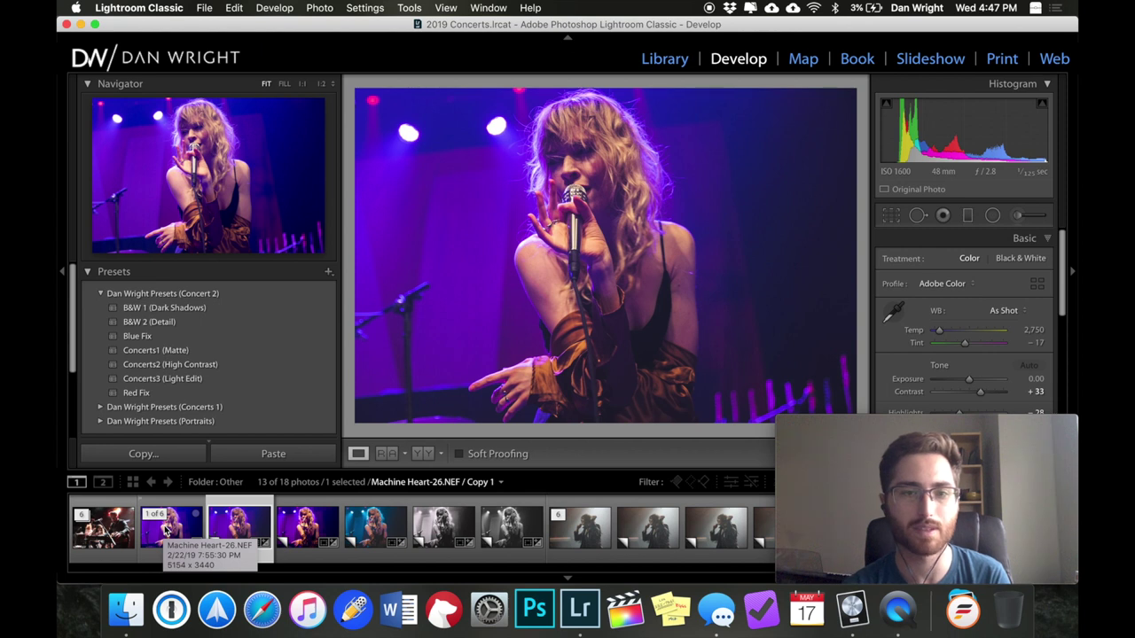
key("Right")
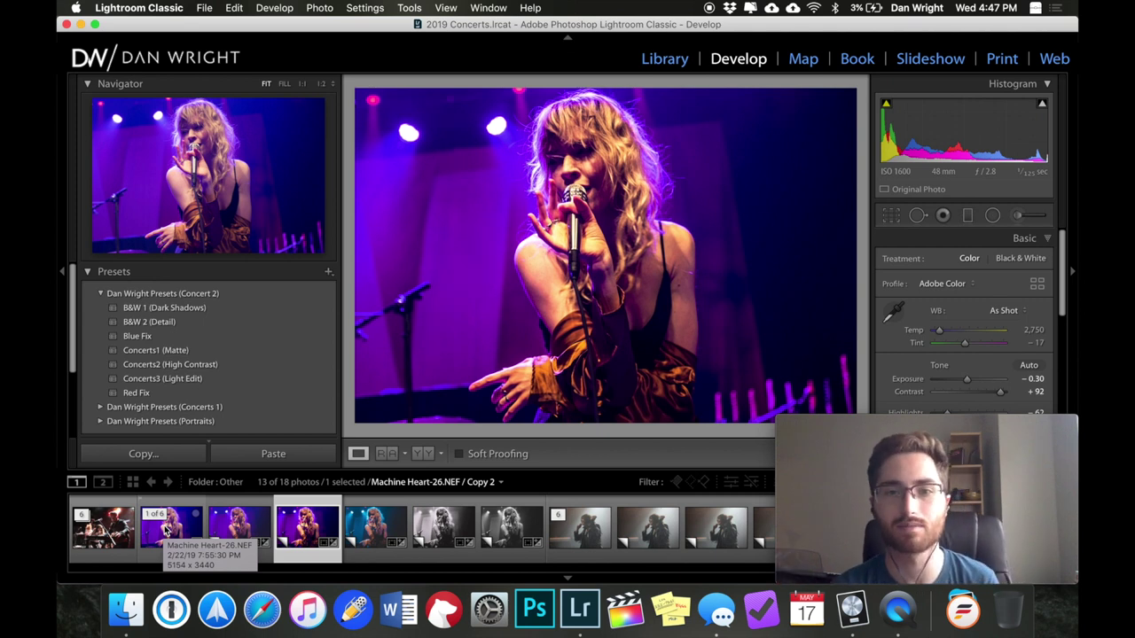
key("Right")
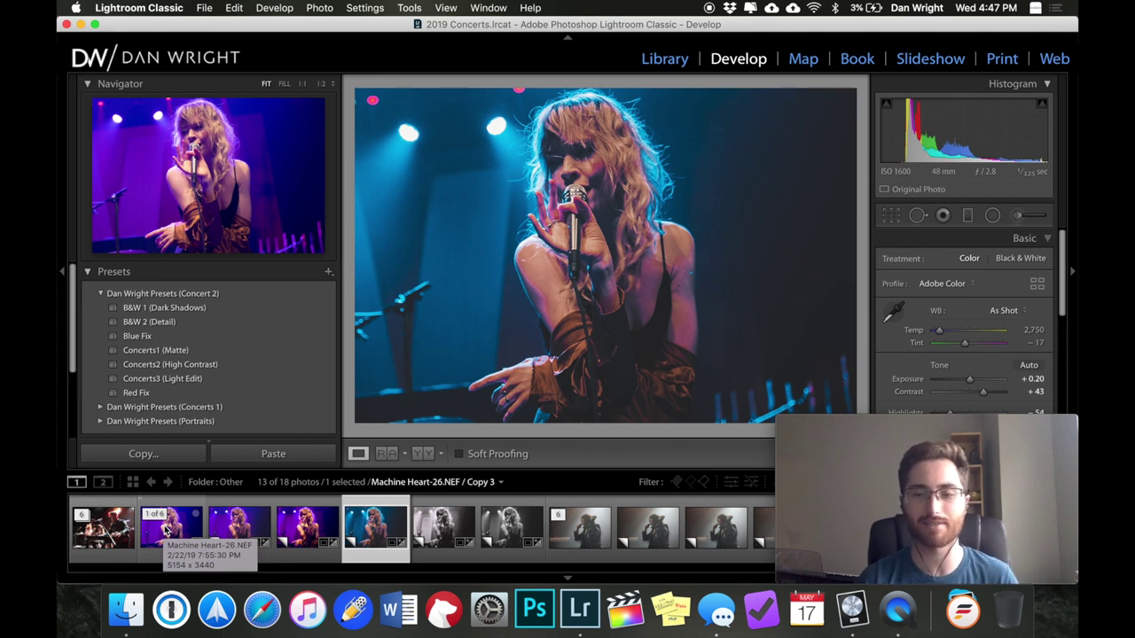
key("Right")
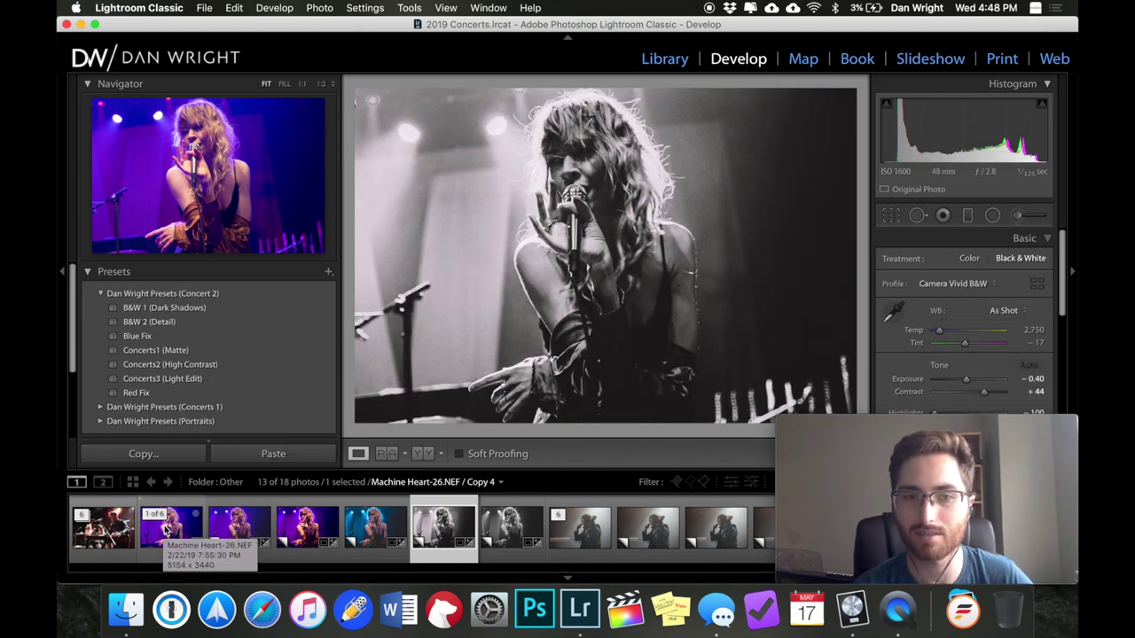
key("Right")
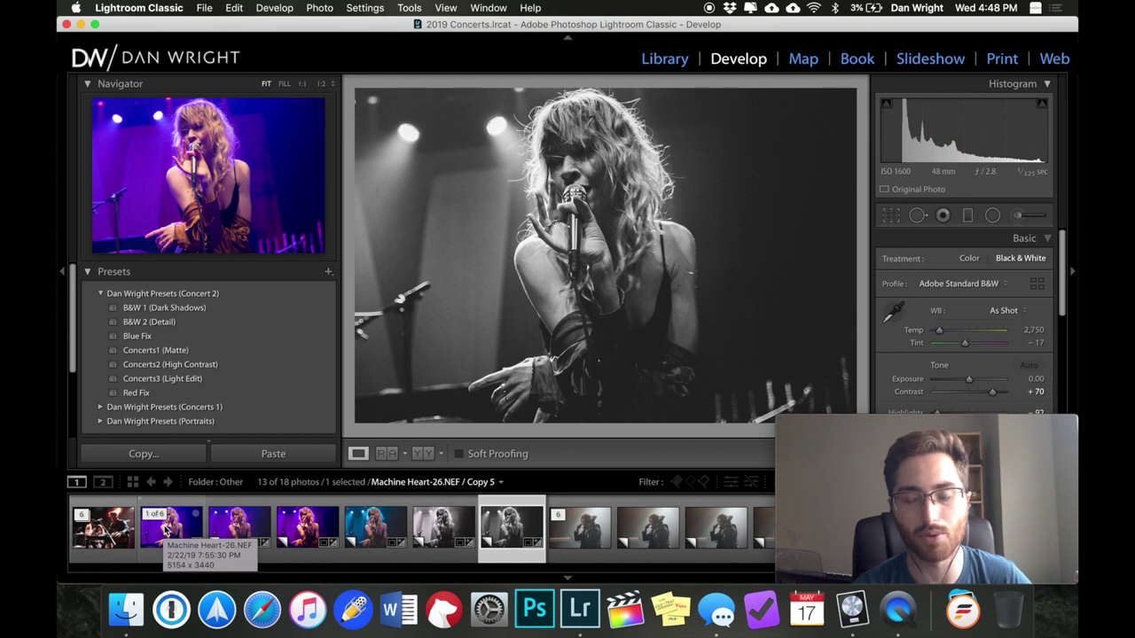
left_click(164, 528)
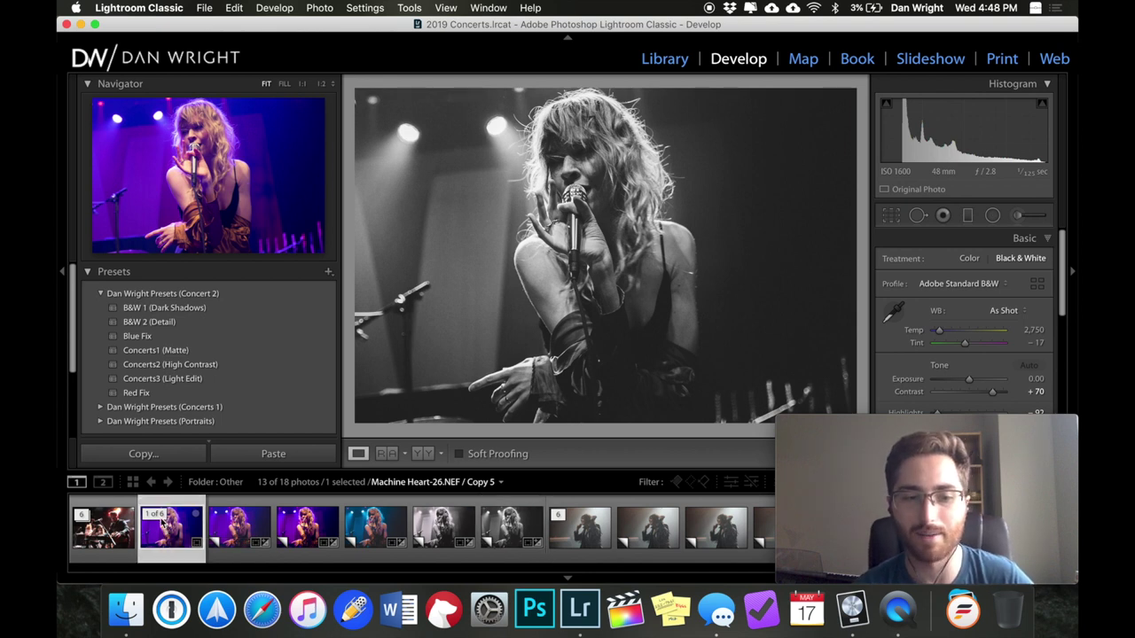
Step: Collapse the Machine Heart stack and open Barns Courtney-14, keeping the original unedited
left_click(156, 516)
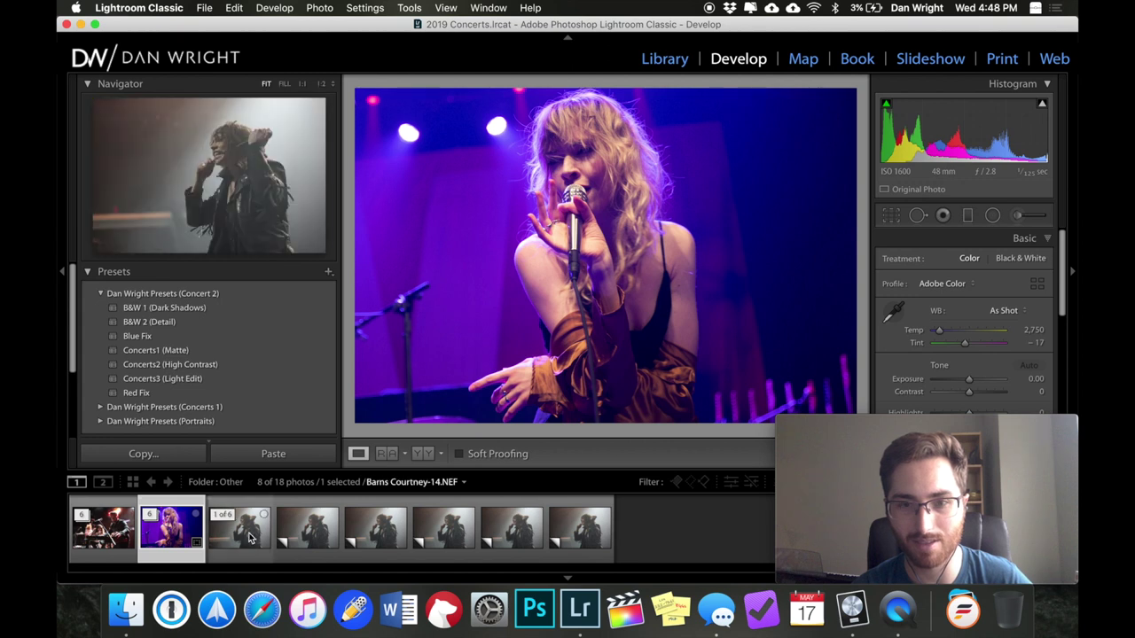
left_click(250, 537)
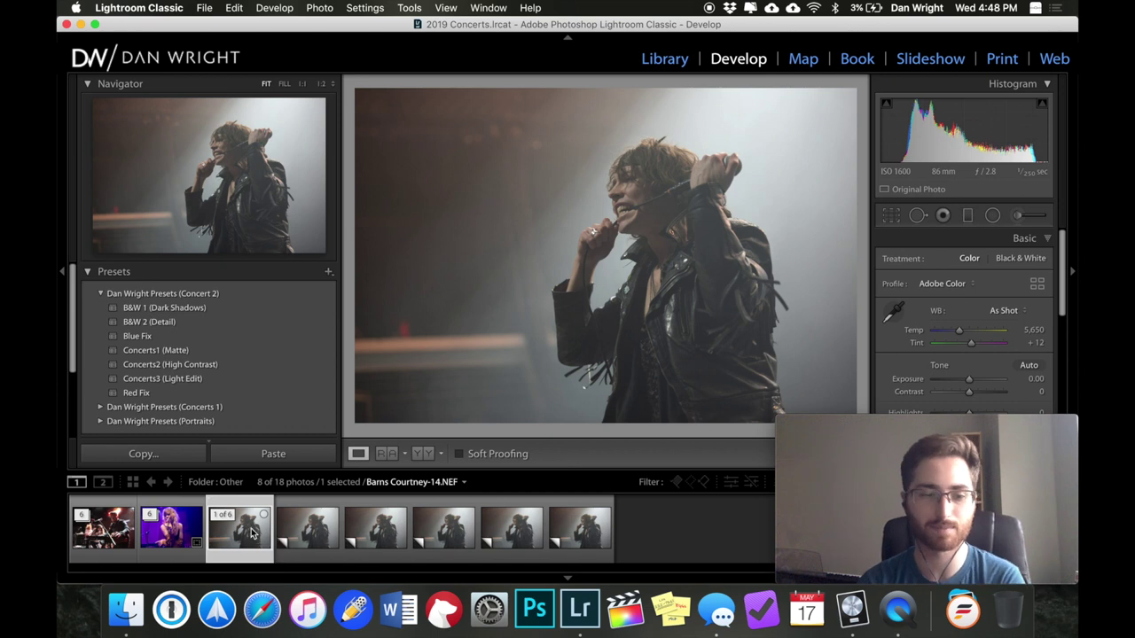
left_click(207, 379)
key("super+z")
Step: Make Copy 1 as a virtual copy with Concerts3 (Light Edit) and exposure +0.40
key("super+apostrophe")
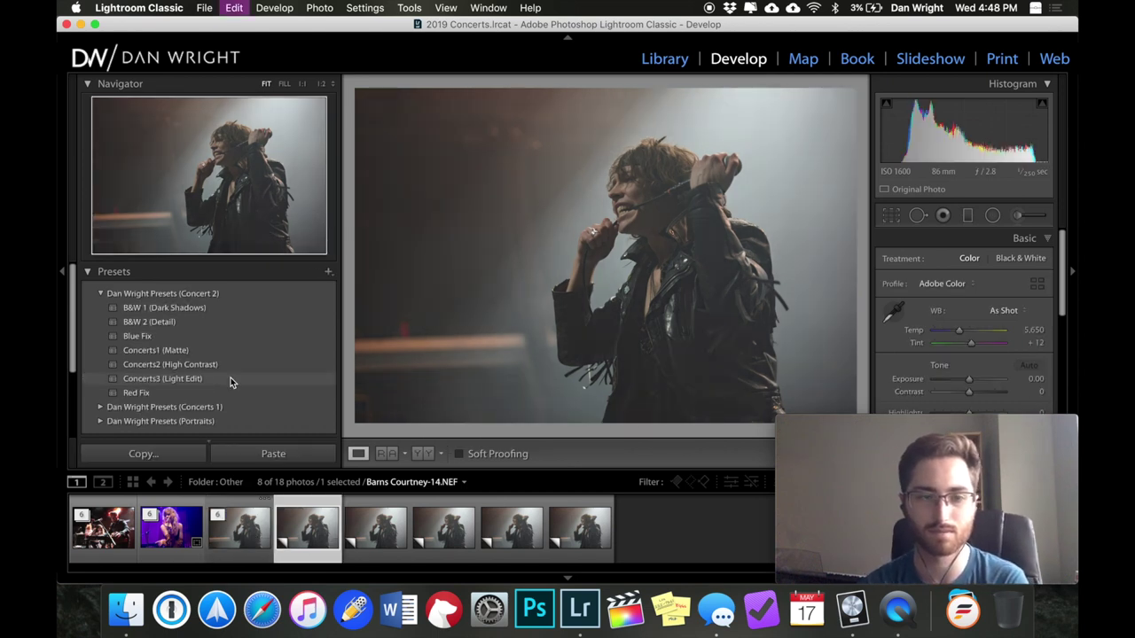
left_click(230, 378)
mouse_move(967, 378)
left_mouse_down()
mouse_move(982, 379)
mouse_move(972, 380)
left_mouse_up()
scroll(971, 381, "down", 3)
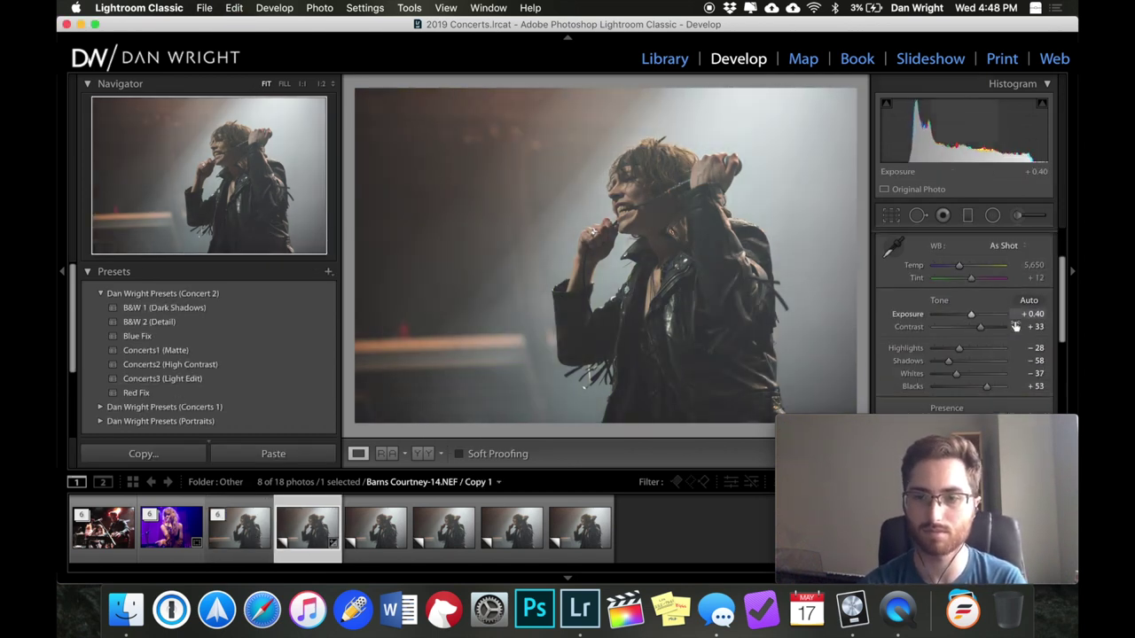
Step: Make Copy 2 with the Concerts2 (High Contrast) look and temperature 5,397
key("super+shift+r")
key("super+apostrophe")
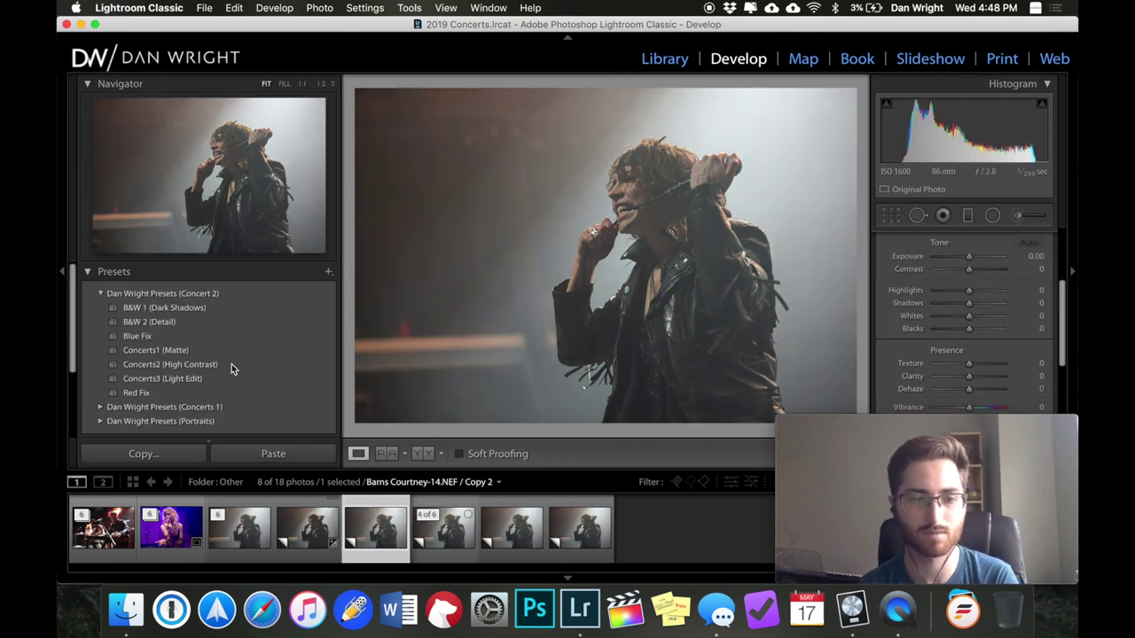
left_click(232, 364)
scroll(952, 292, "up", 2)
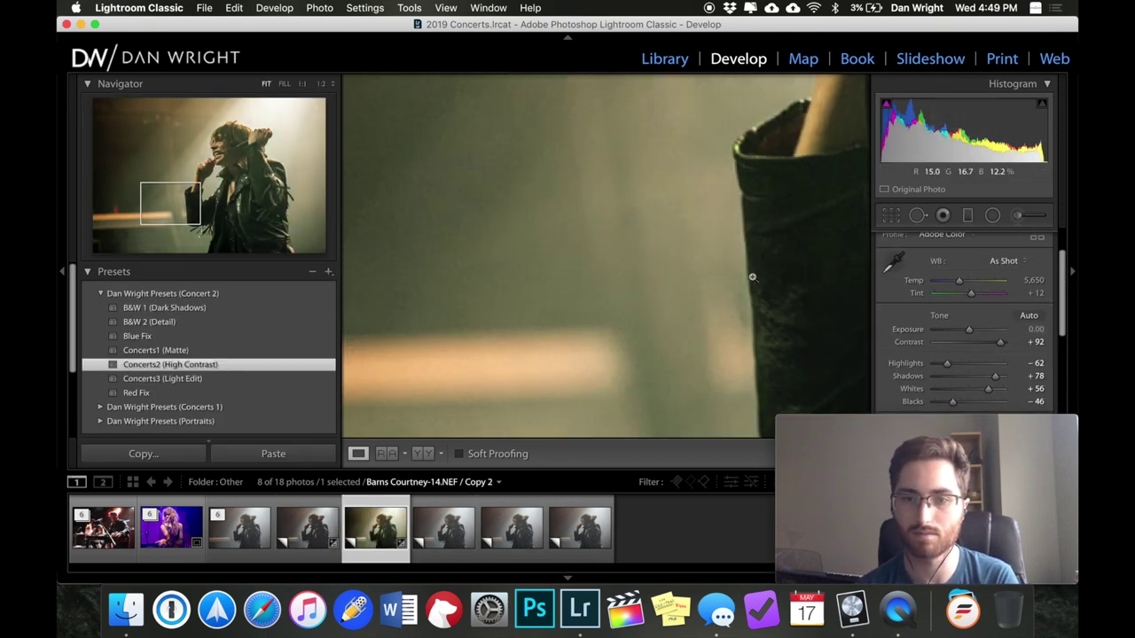
left_click_drag(962, 280, 952, 280)
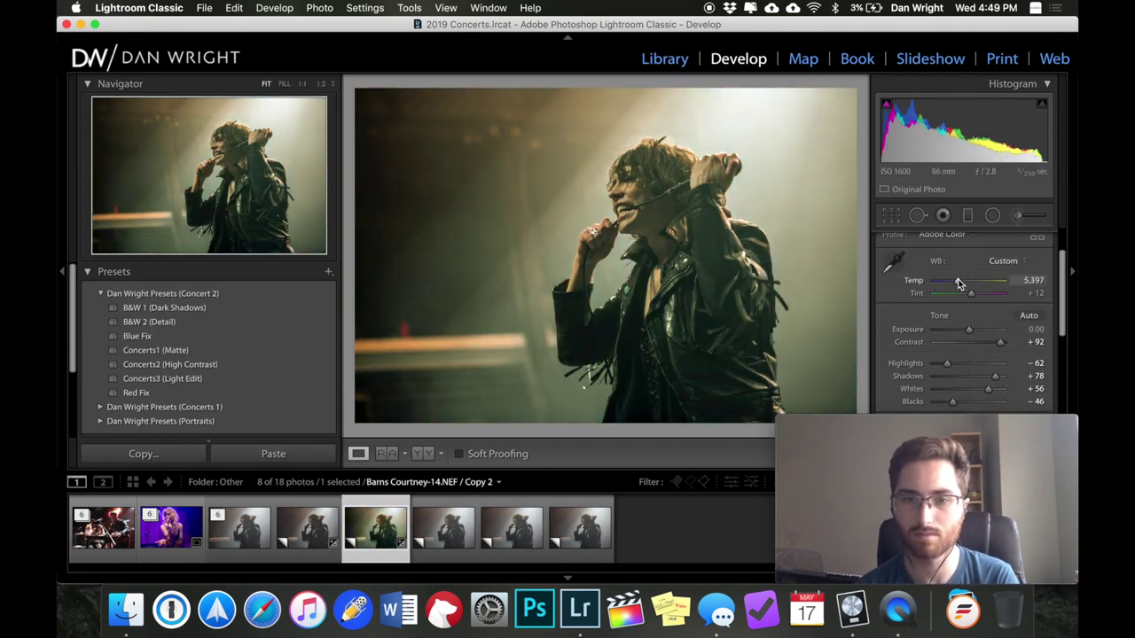
Step: Give Copy 3 Matte at exposure +0.60, Copy 4 B&W 2 (Detail) and Copy 5 B&W 1 (Dark Shadows)
key("Right")
left_click(269, 350)
scroll(975, 345, "down", 3)
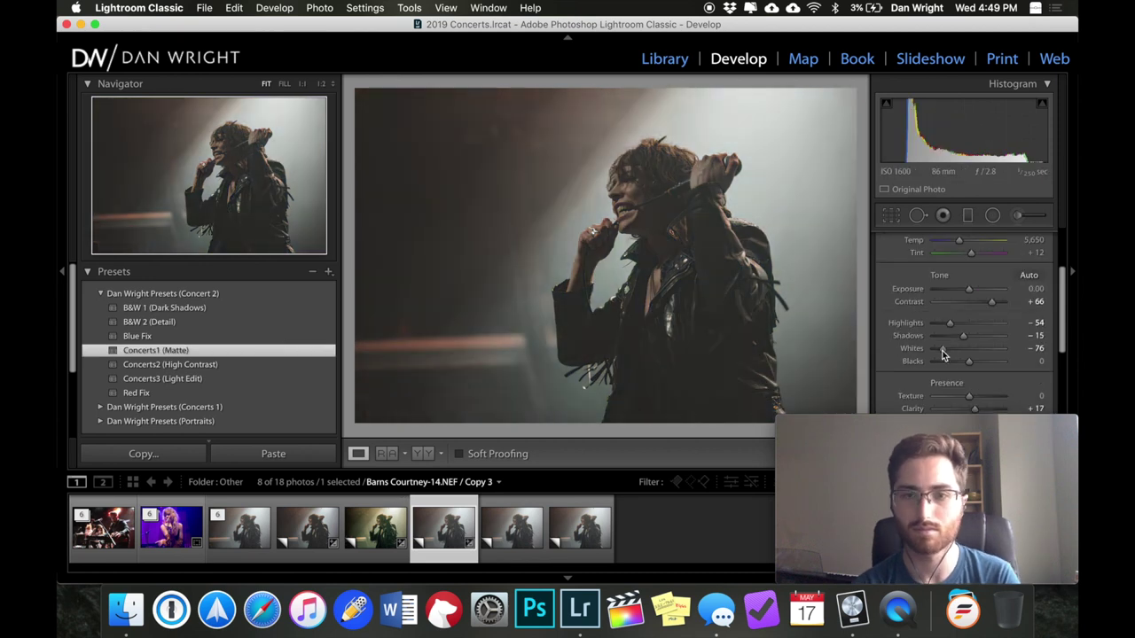
scroll(975, 337, "up", 2)
left_click_drag(1028, 258, 1041, 258)
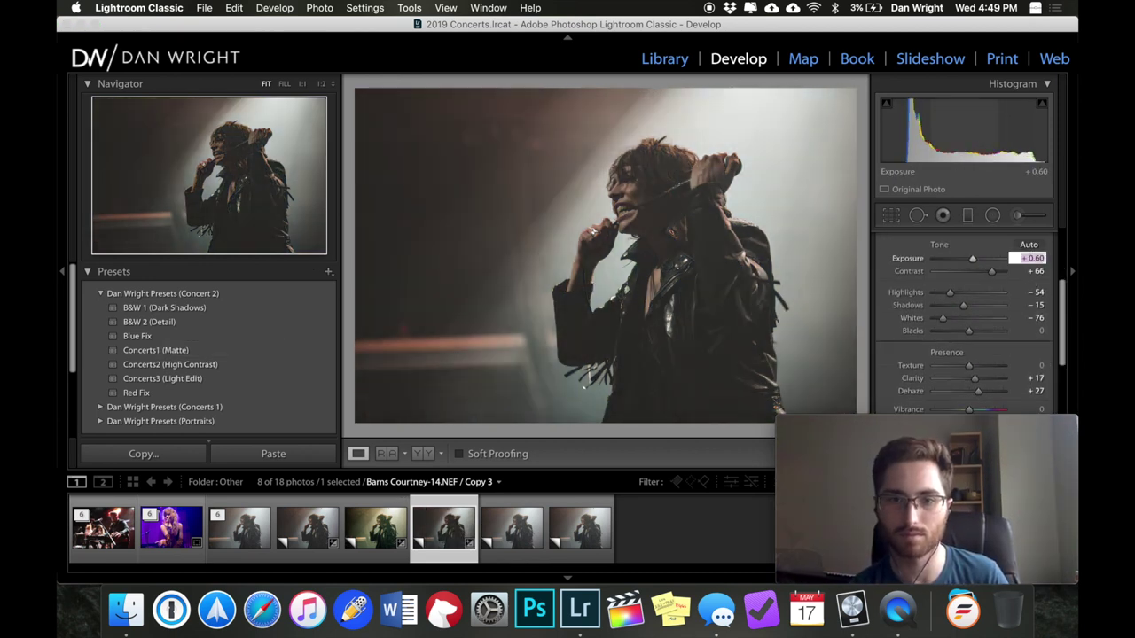
left_click(260, 322)
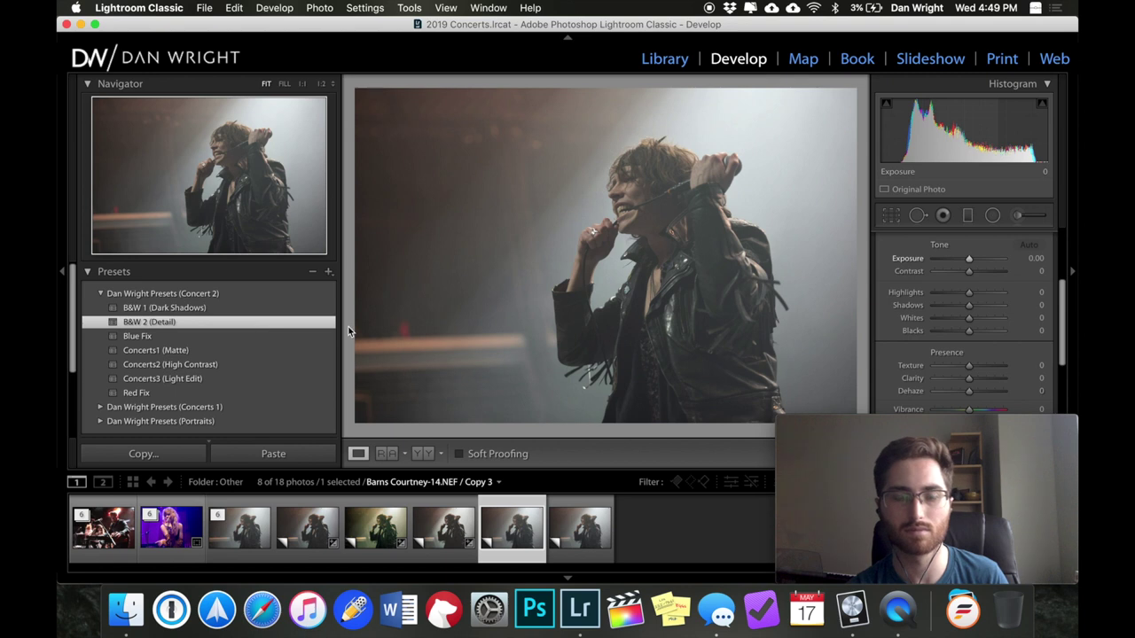
key("Right")
left_click(301, 307)
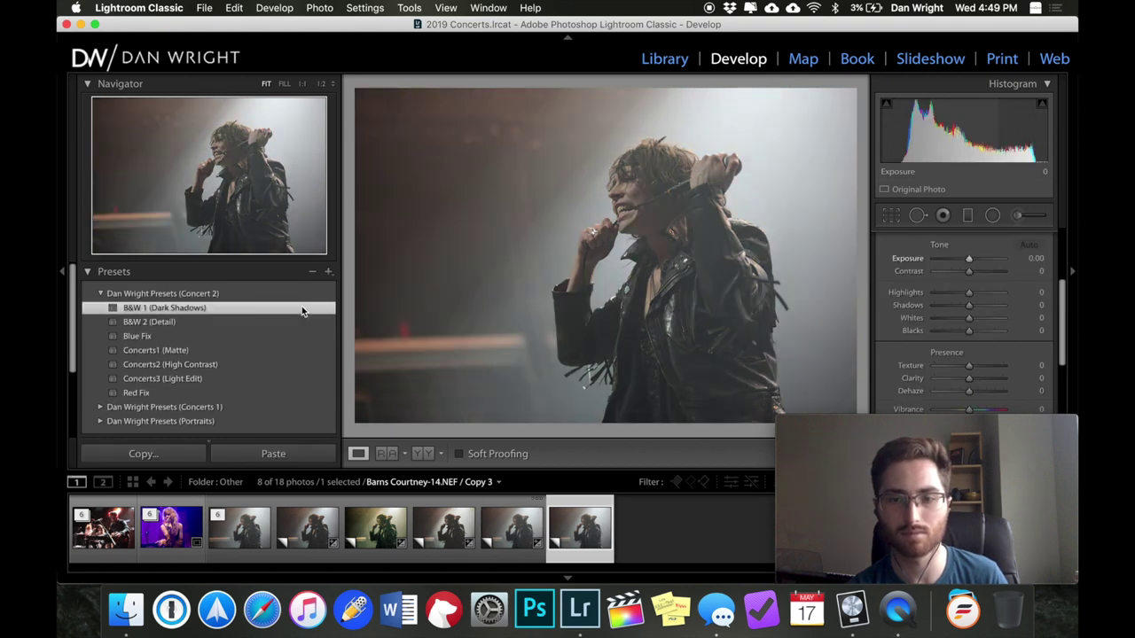
Step: Return to the original Barns Courtney photo and step through Copy 1 to the high-contrast Copy 2
left_click(224, 547)
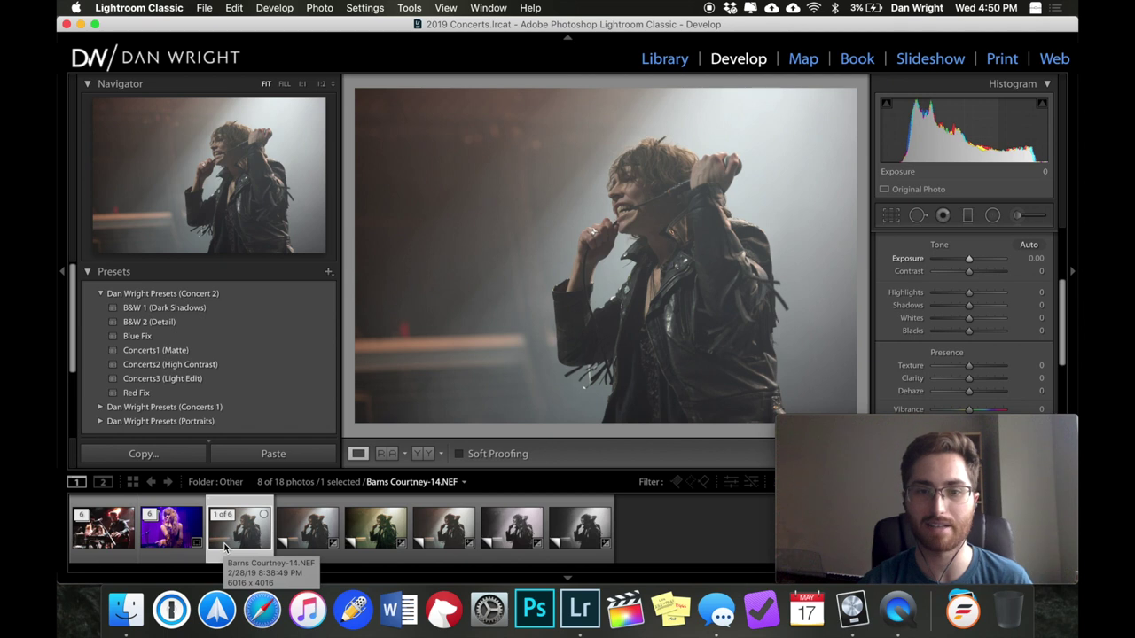
key("Right")
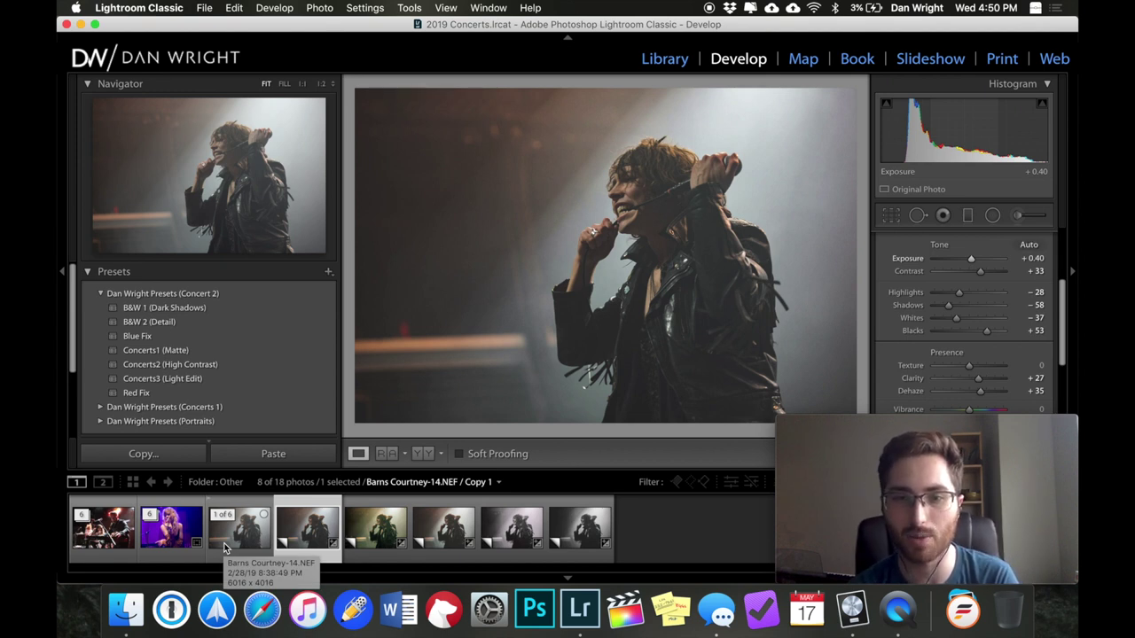
key("Right")
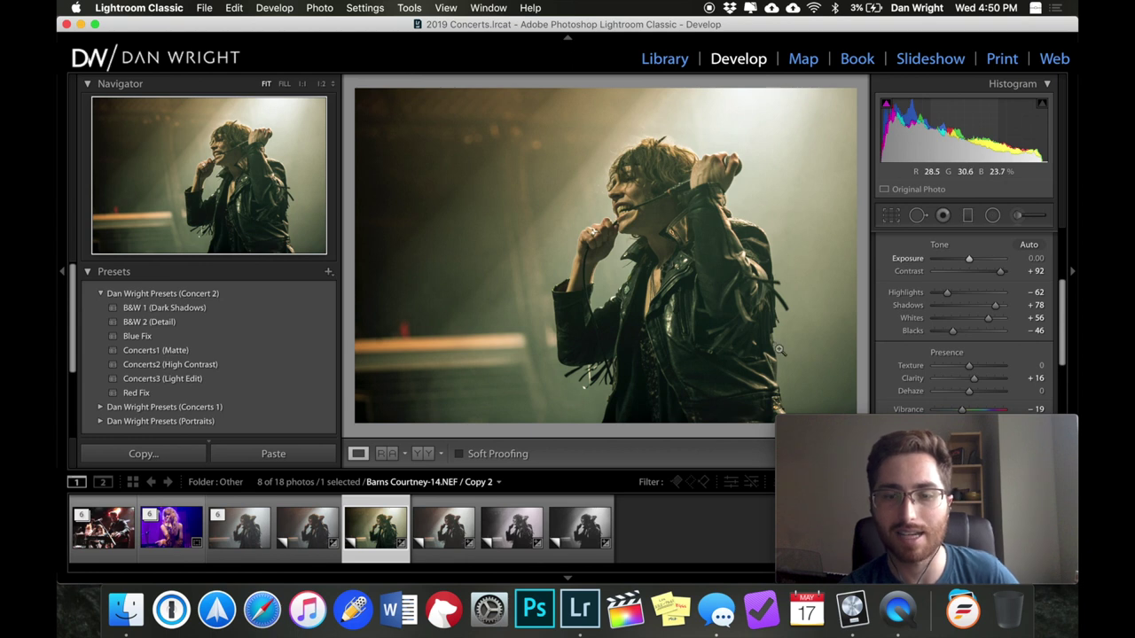
Step: Cool Copy 2's temperature to 4,950 and move on to the Matte Copy 3
scroll(973, 266, "up", 2)
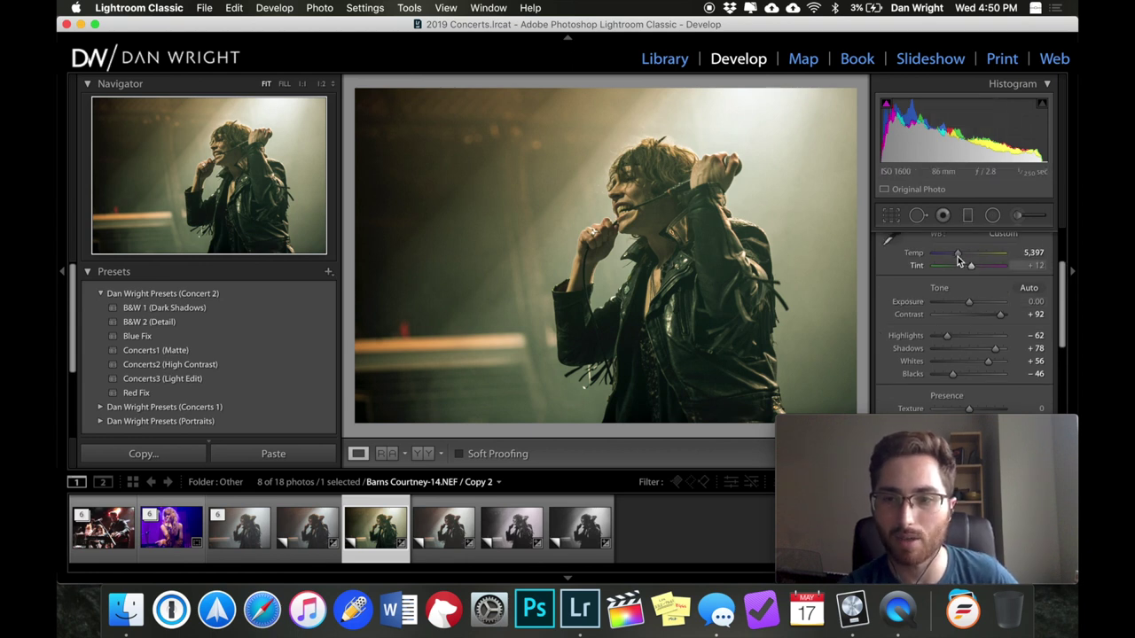
left_click_drag(957, 254, 955, 257)
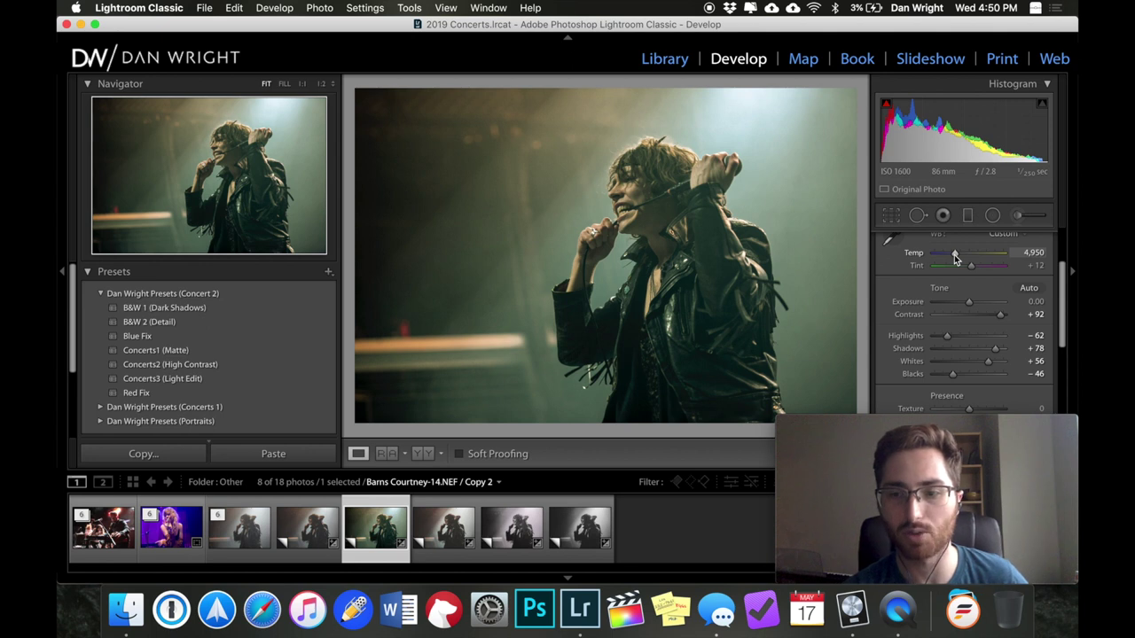
key("Right")
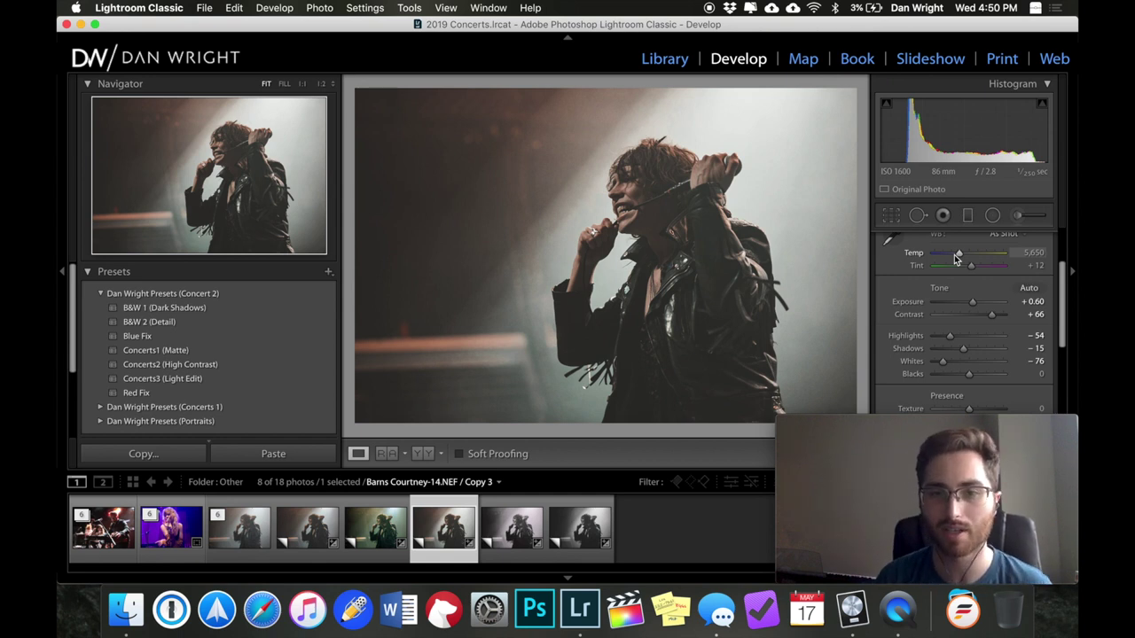
Step: Compare the B&W Detail Copy 4 against the original, then view the Dark Shadows Copy 5
key("Right")
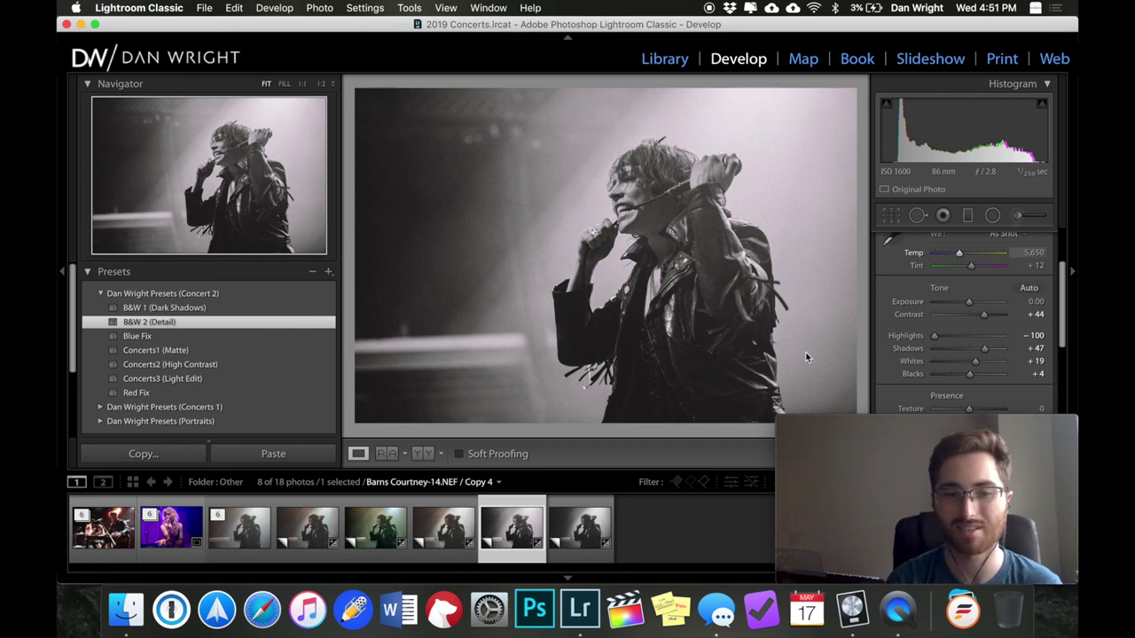
left_click(241, 537)
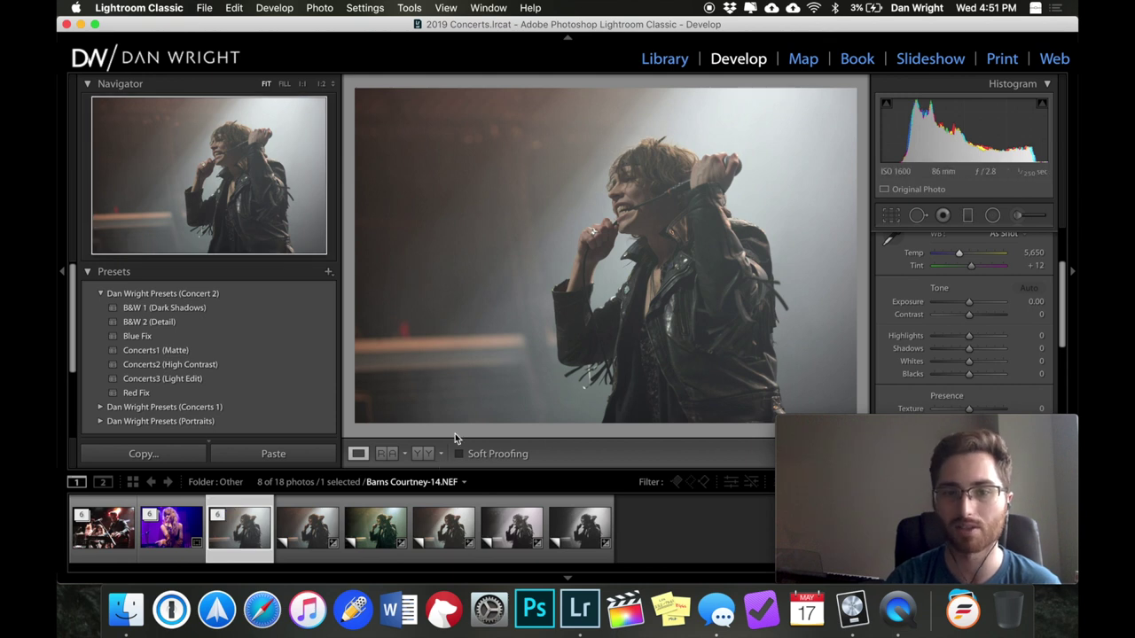
left_click(511, 545)
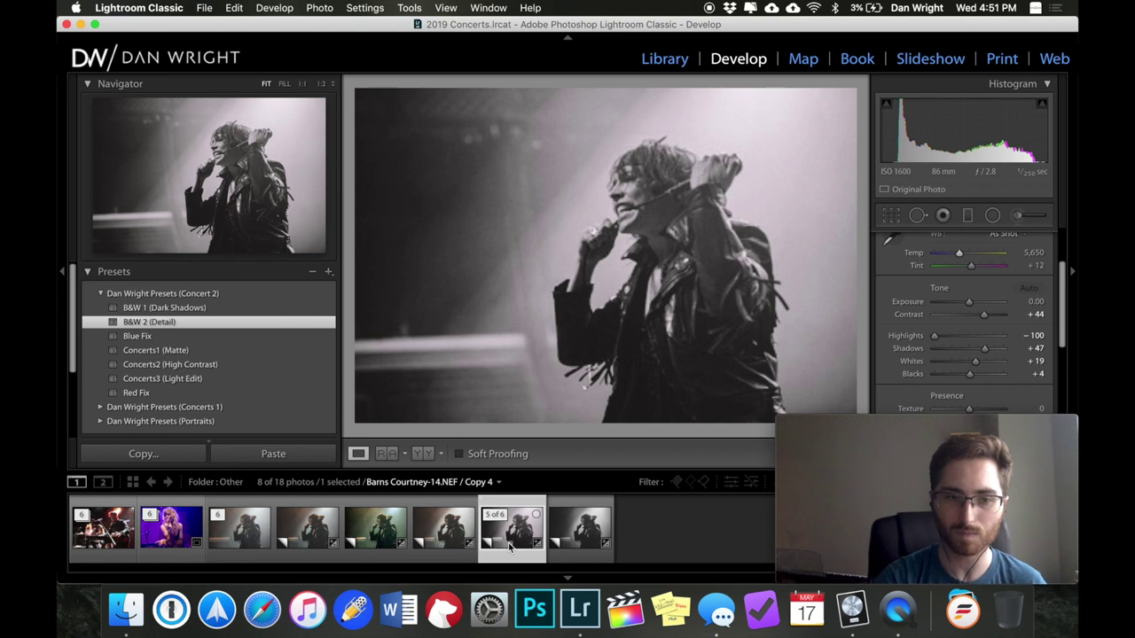
key("Right")
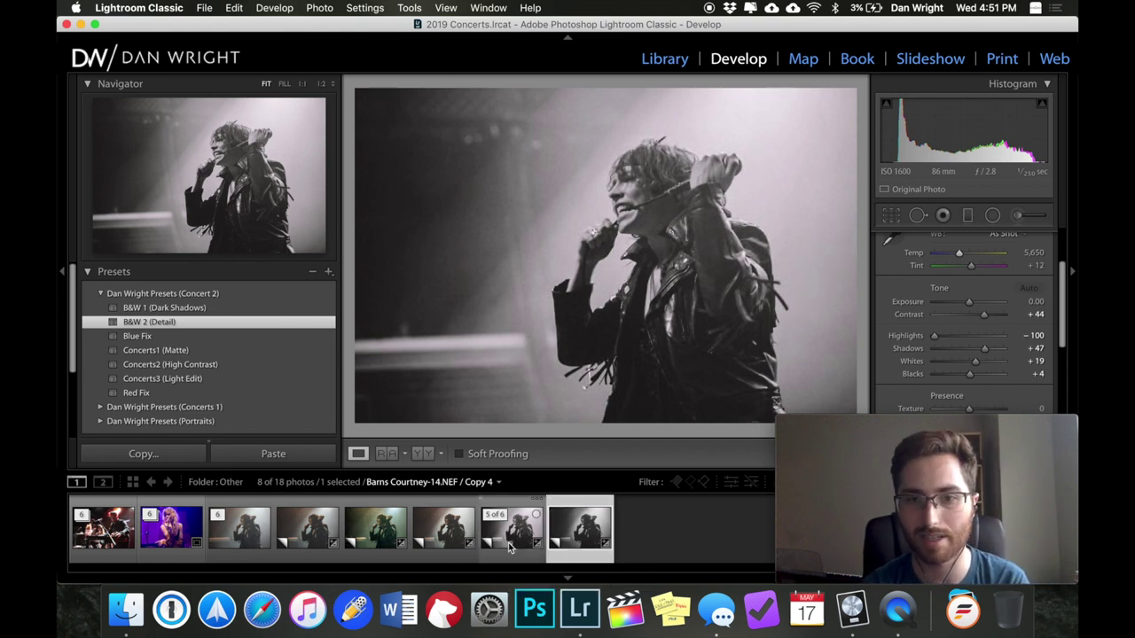
key("Up")
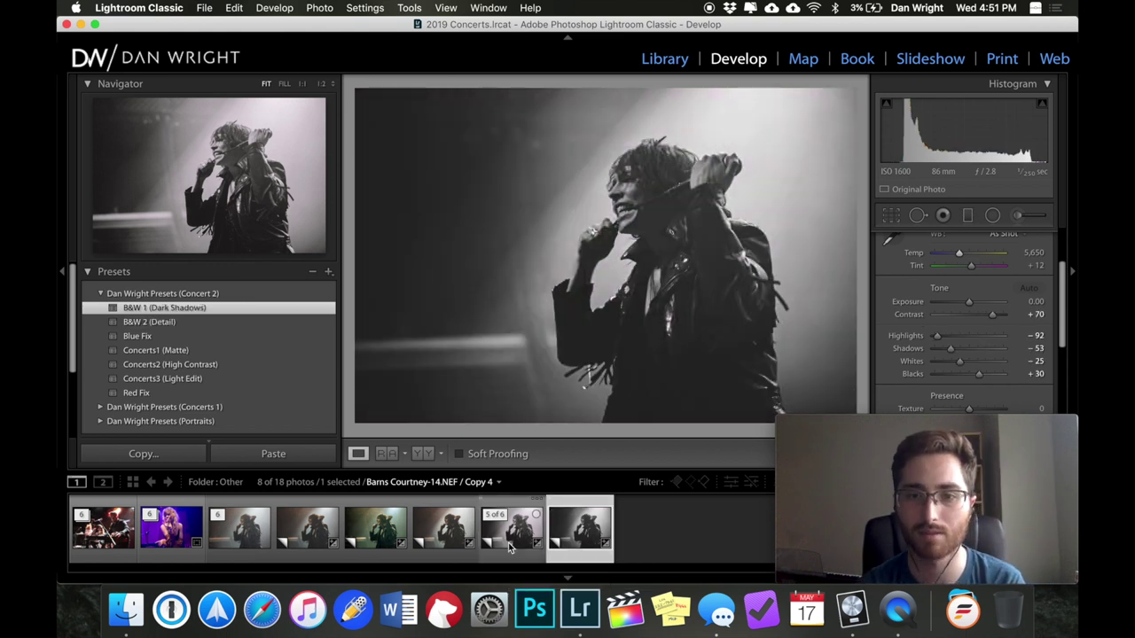